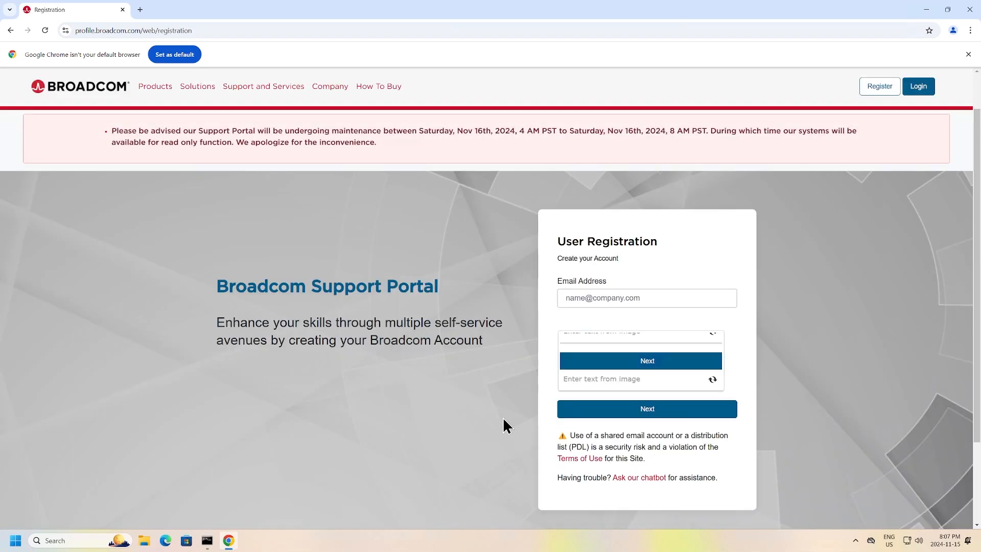
Step: Enter the account's e-mail address in the user registration form
{"action": "scroll", "coordinate": [503, 427], "scroll_direction": "down", "scroll_amount": 1}
{"action": "left_click", "coordinate": [677, 248]}
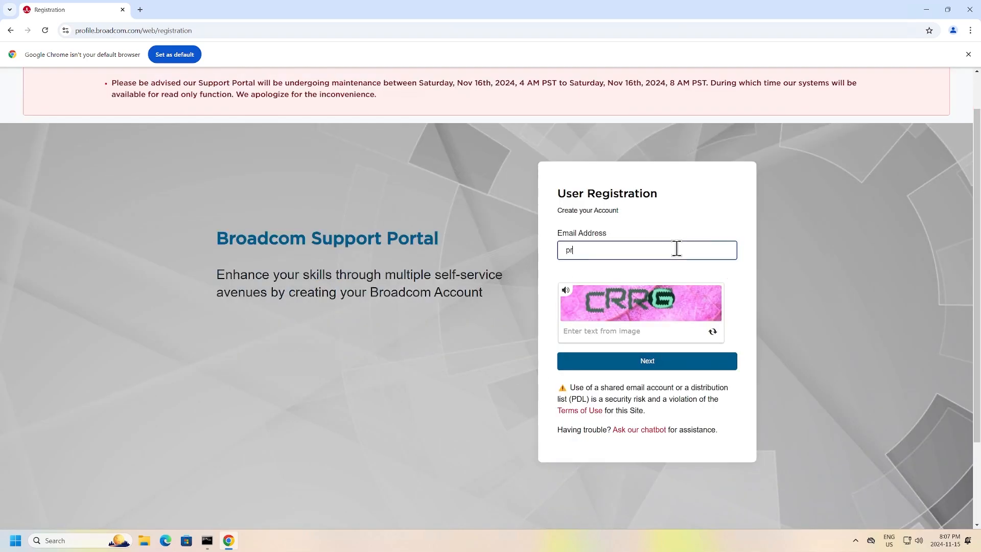
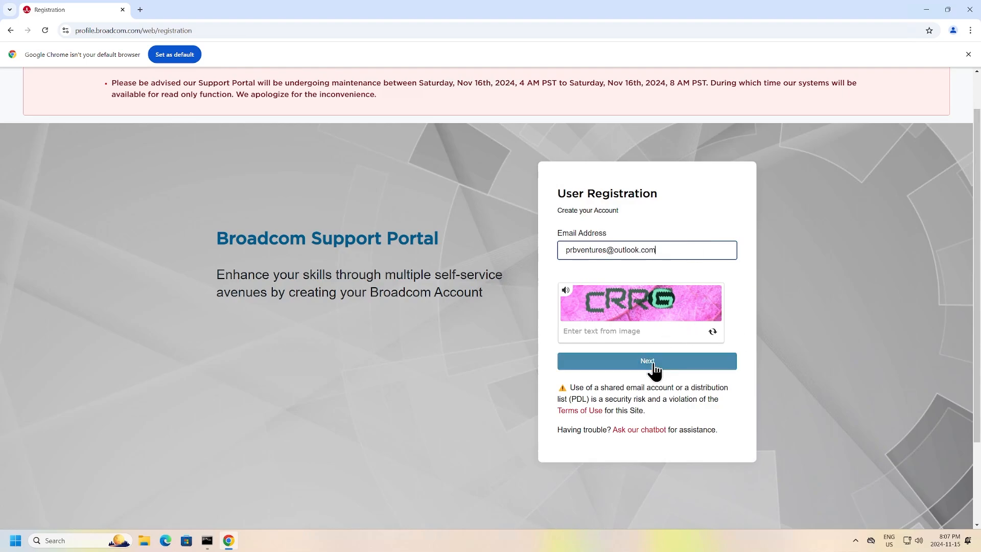
Step: Enter the captcha text from the image and submit the e-mail registration form
{"action": "left_click", "coordinate": [656, 335]}
{"action": "type", "text": "CRR"}
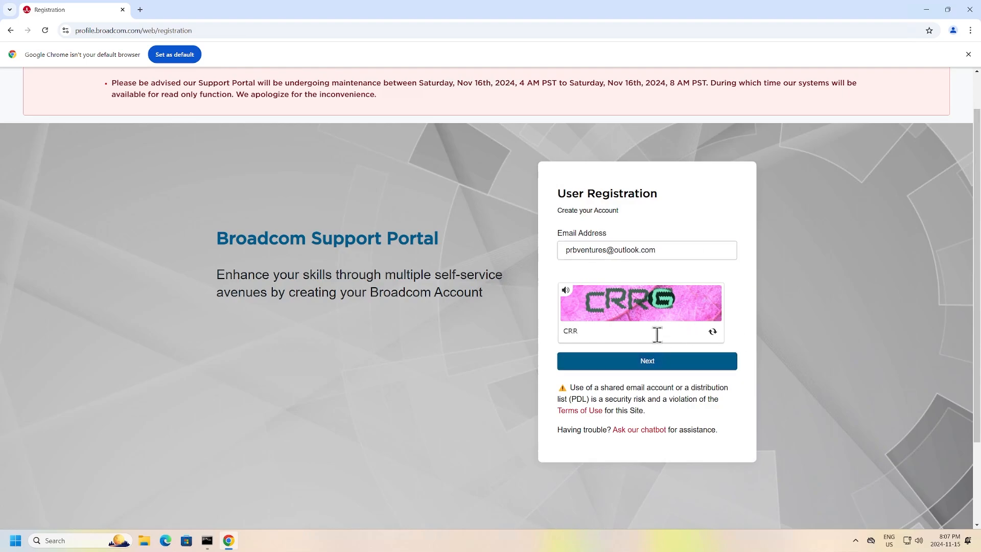
{"action": "type", "text": "G"}
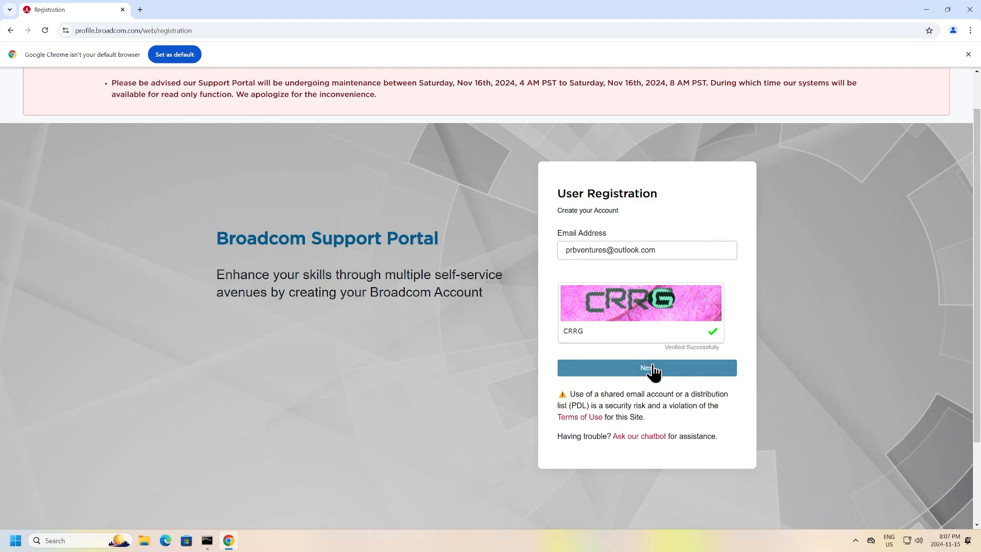
{"action": "left_click_drag", "start_coordinate": [681, 249], "coordinate": [526, 259]}
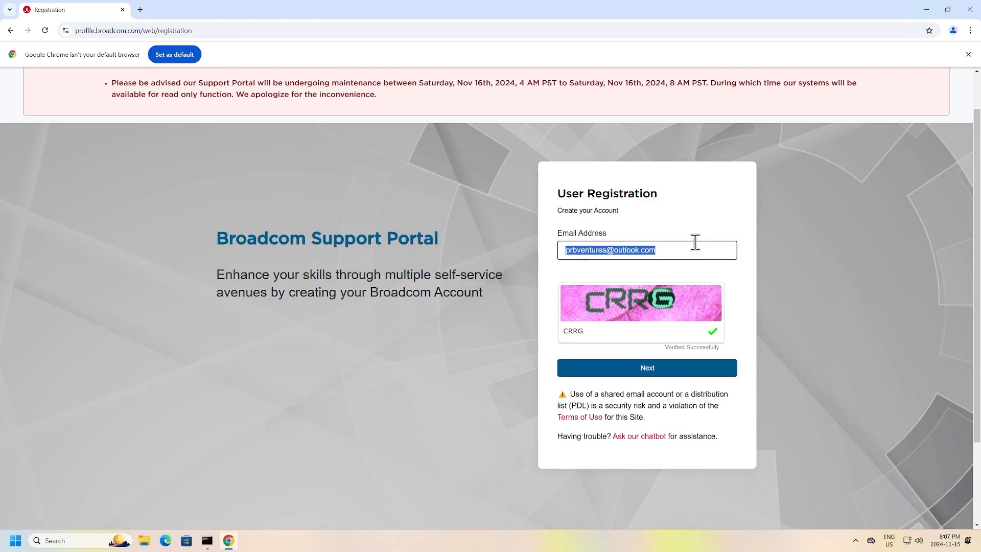
{"action": "left_click", "coordinate": [657, 376]}
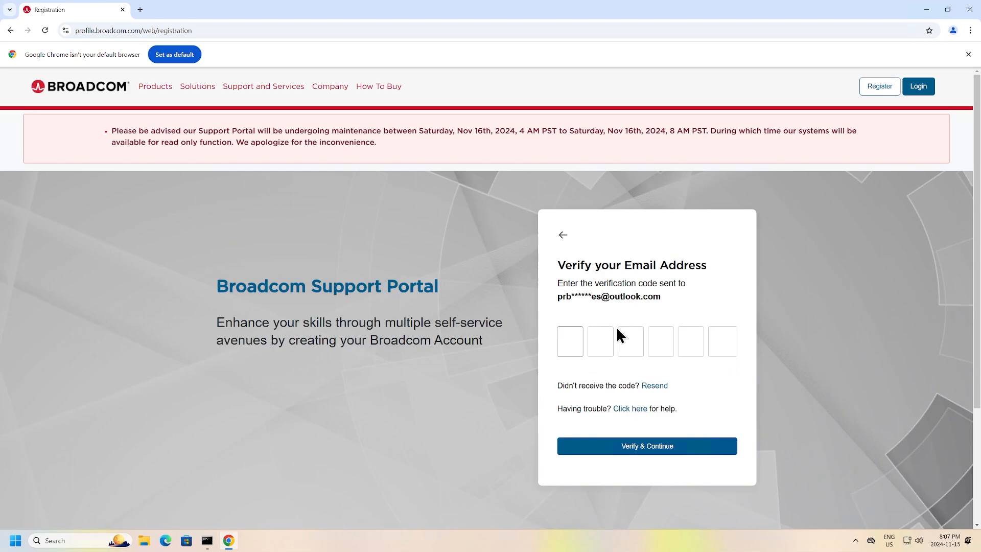
Step: Paste the e-mail verification code and submit it to continue the registration
{"action": "left_click", "coordinate": [608, 453]}
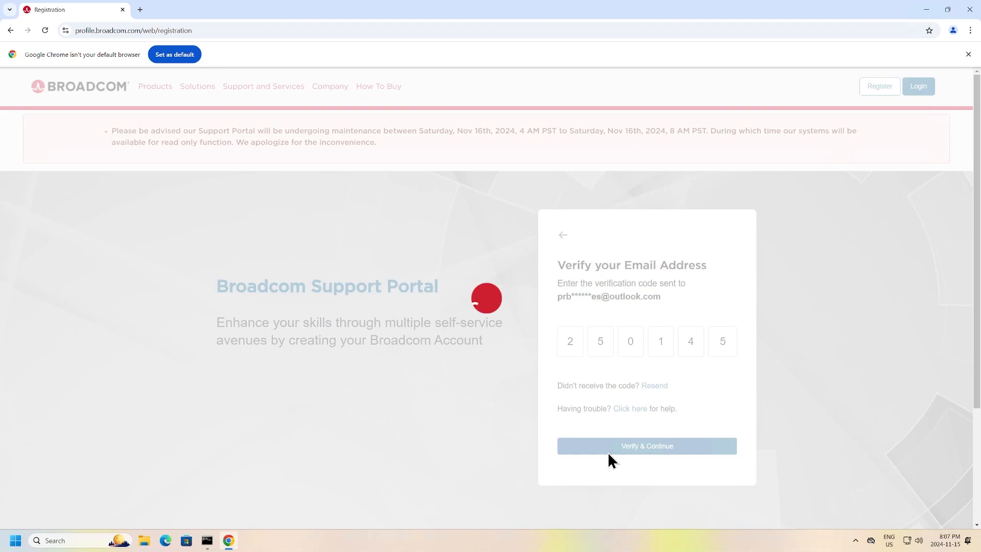
Step: Fill in the first name and last name in the registration form
{"action": "scroll", "coordinate": [452, 398], "scroll_direction": "down", "scroll_amount": 3}
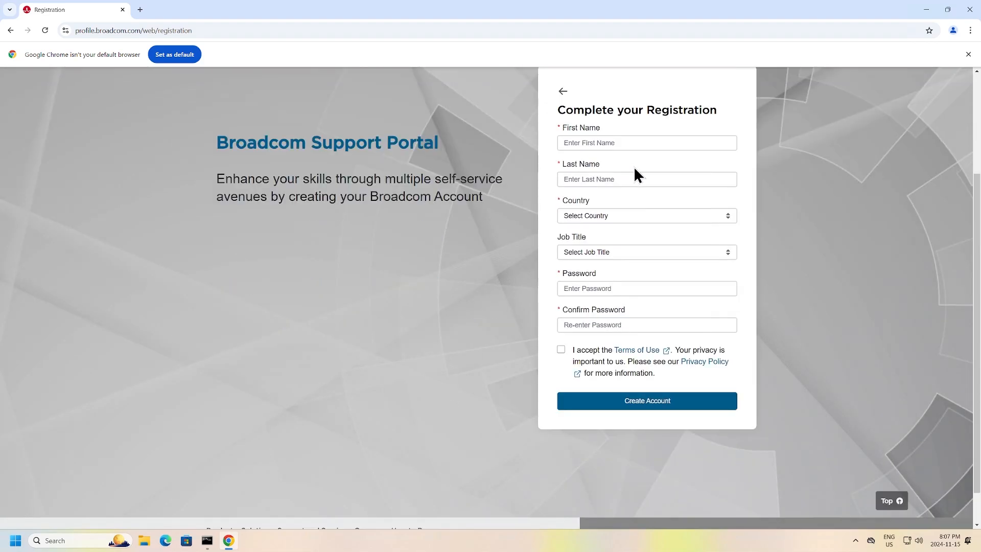
{"action": "left_click", "coordinate": [660, 142]}
{"action": "type", "text": "Prb"}
{"action": "key", "text": "Tab"}
{"action": "type", "text": "Ven"}
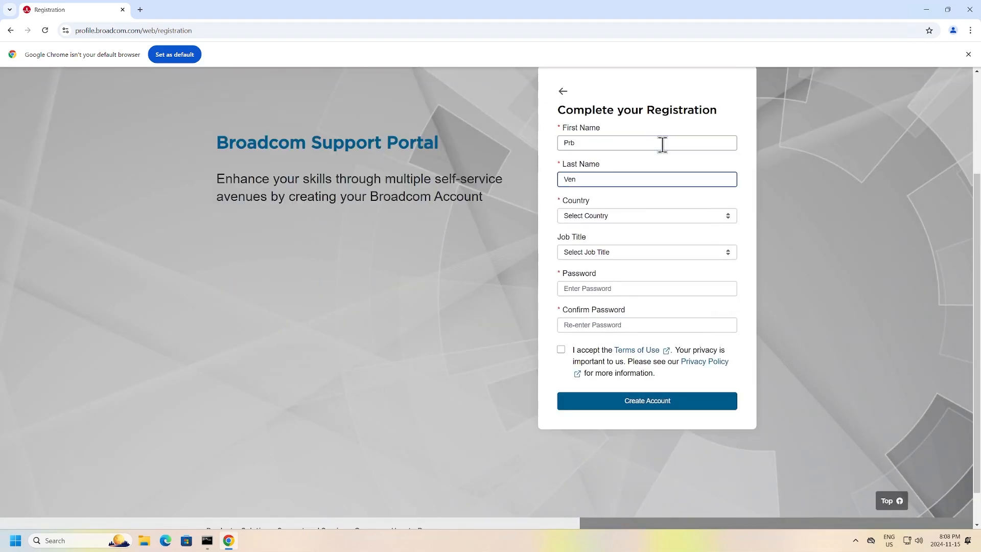
{"action": "type", "text": "tures"}
{"action": "key", "text": "Tab"}
Step: Set the country to Canada and the job title to Administrator
{"action": "left_click", "coordinate": [648, 215]}
{"action": "type", "text": "canada"}
{"action": "key", "text": "Return"}
{"action": "left_click", "coordinate": [642, 252]}
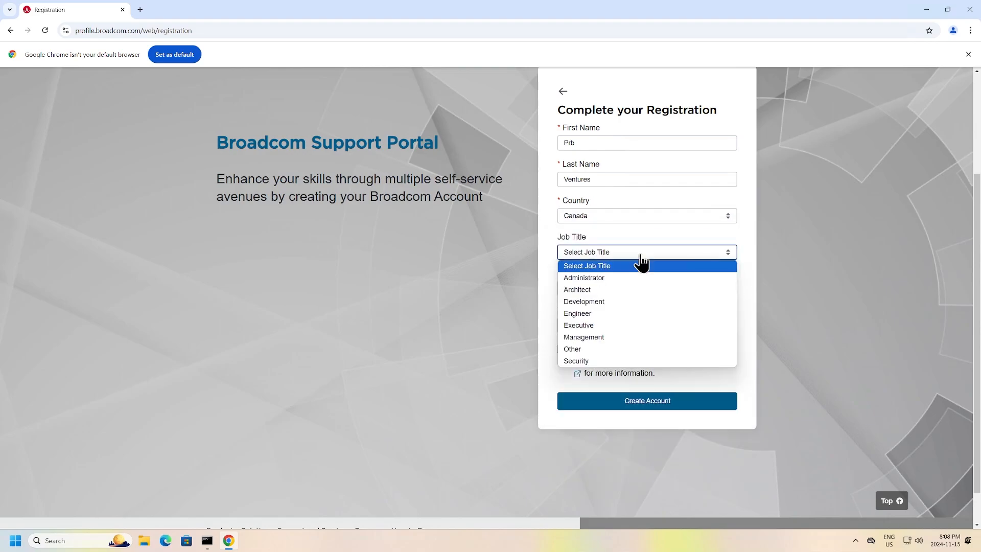
{"action": "left_click", "coordinate": [651, 278]}
Step: Enter and confirm the account password, accept the Terms of Use and create the account
{"action": "left_click", "coordinate": [656, 288]}
{"action": "type", "text": "••••••"}
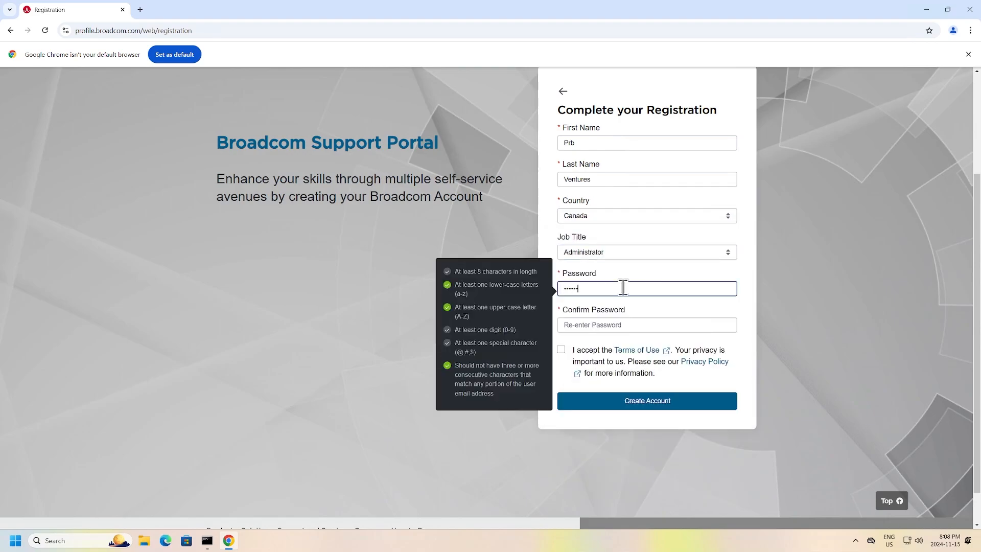
{"action": "type", "text": "•••••"}
{"action": "key", "text": "Tab"}
{"action": "type", "text": "•••••••••••"}
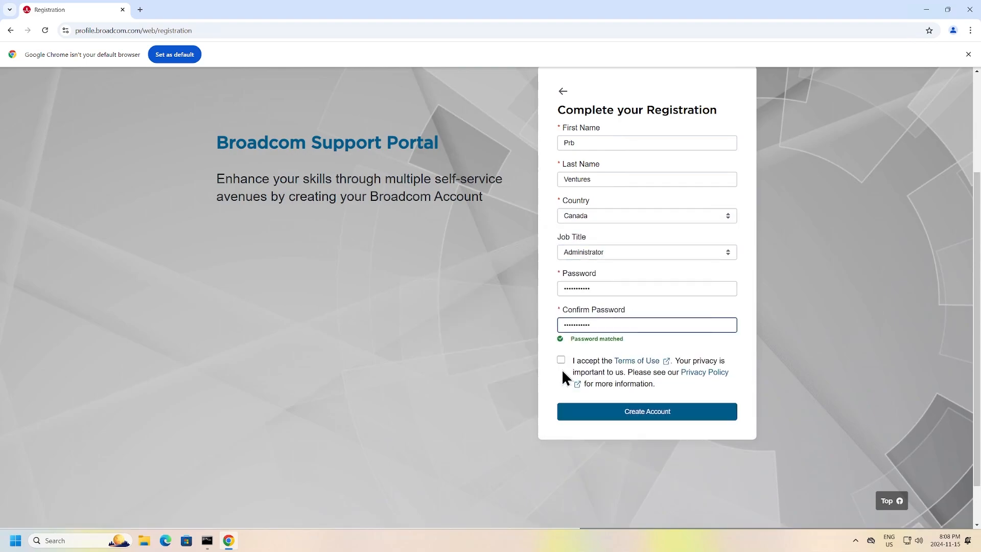
{"action": "left_click", "coordinate": [561, 361]}
{"action": "left_click", "coordinate": [642, 414]}
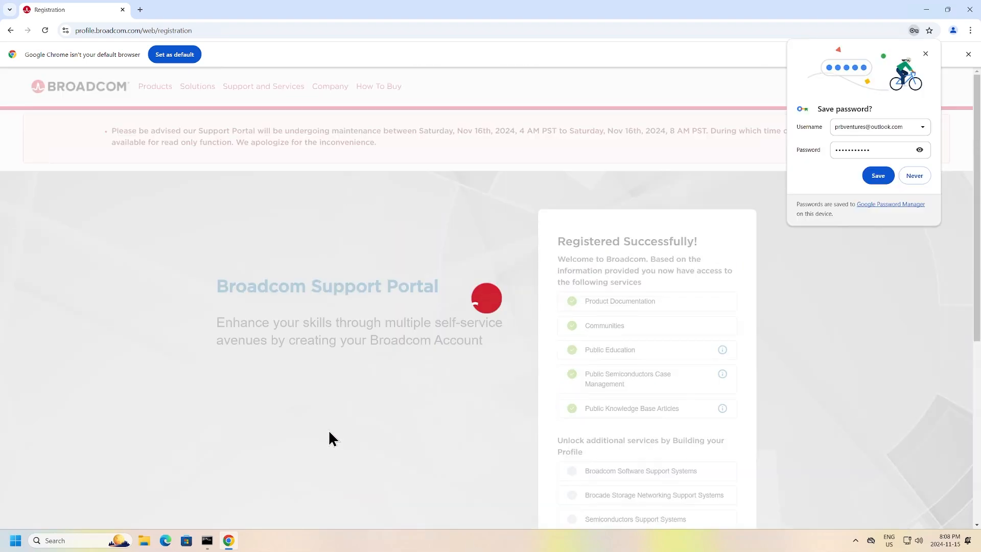
Step: Save the login in the browser's password manager and postpone building the Broadcom profile
{"action": "scroll", "coordinate": [477, 381], "scroll_direction": "down", "scroll_amount": 4}
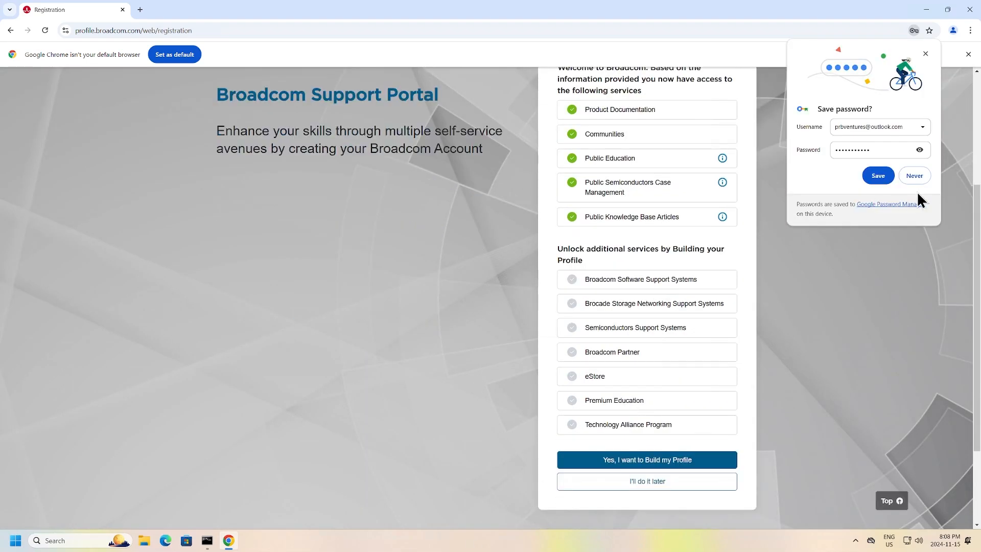
{"action": "left_click", "coordinate": [880, 179]}
{"action": "scroll", "coordinate": [488, 327], "scroll_direction": "down", "scroll_amount": 1}
{"action": "scroll", "coordinate": [492, 329], "scroll_direction": "up", "scroll_amount": 1}
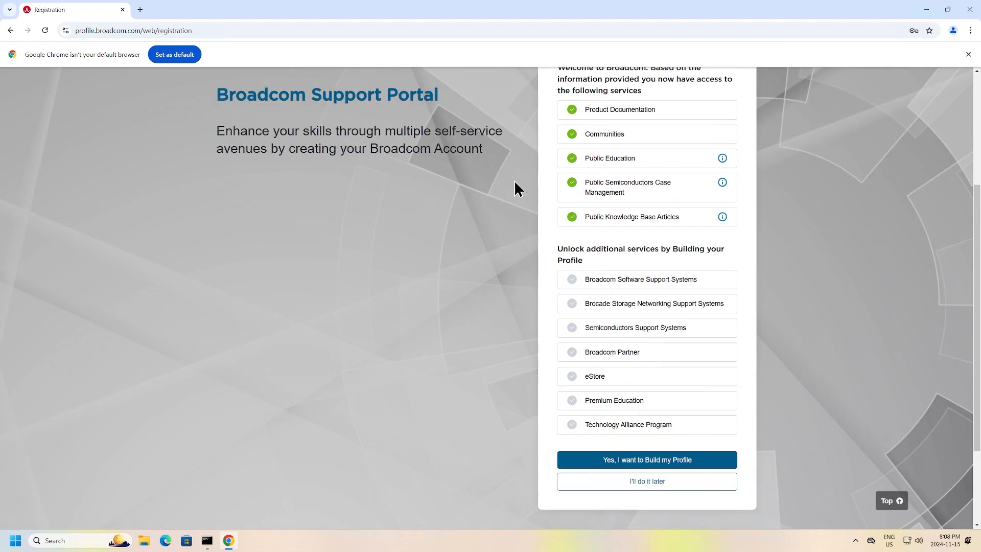
{"action": "left_click", "coordinate": [657, 484]}
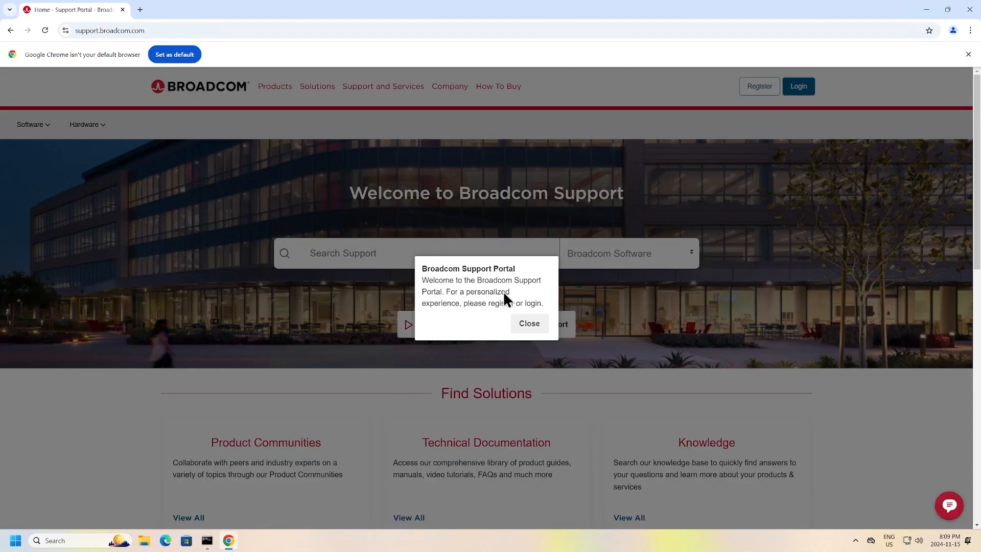
Step: Dismiss the support portal's welcome message, go to the login page and submit the saved username
{"action": "left_click", "coordinate": [532, 332]}
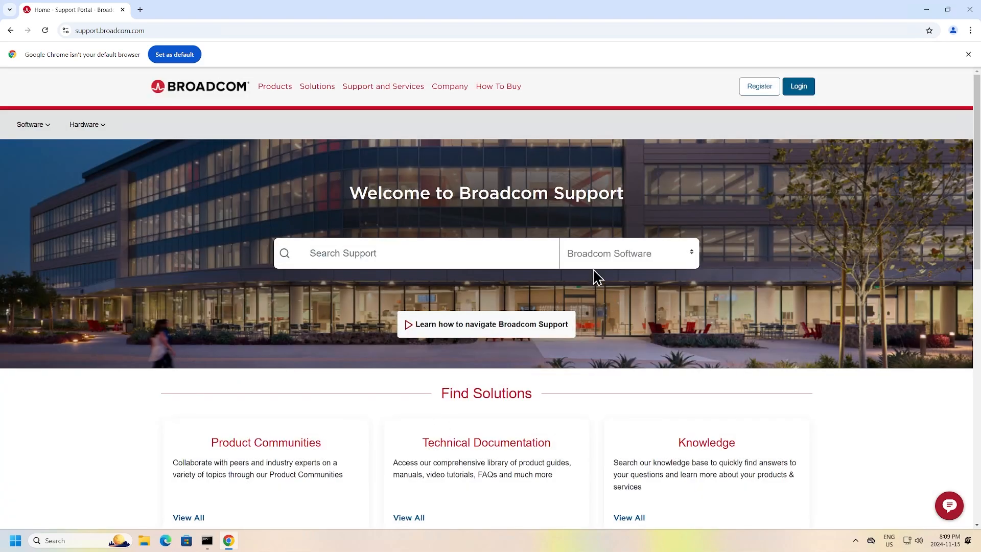
{"action": "left_click", "coordinate": [809, 96]}
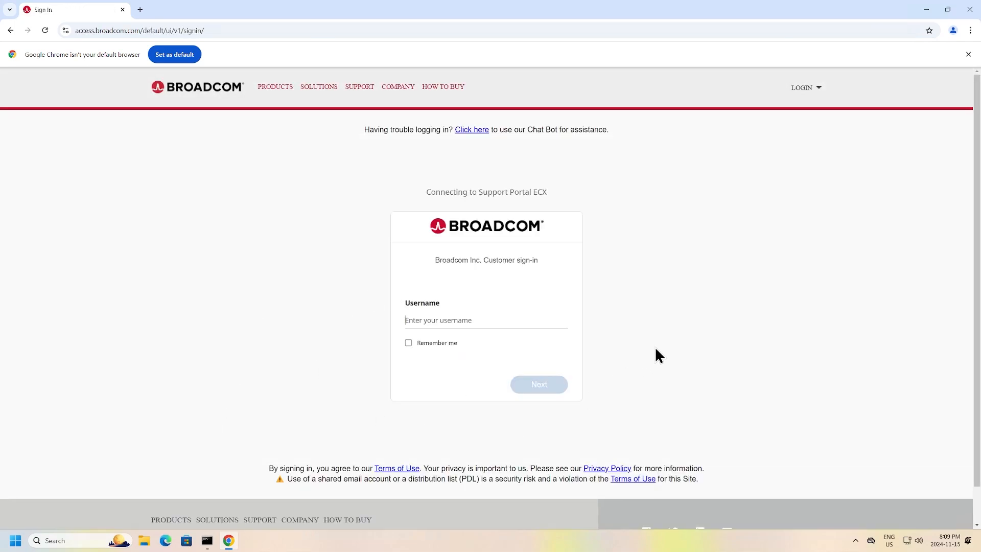
{"action": "left_click", "coordinate": [543, 323]}
{"action": "left_click", "coordinate": [553, 351]}
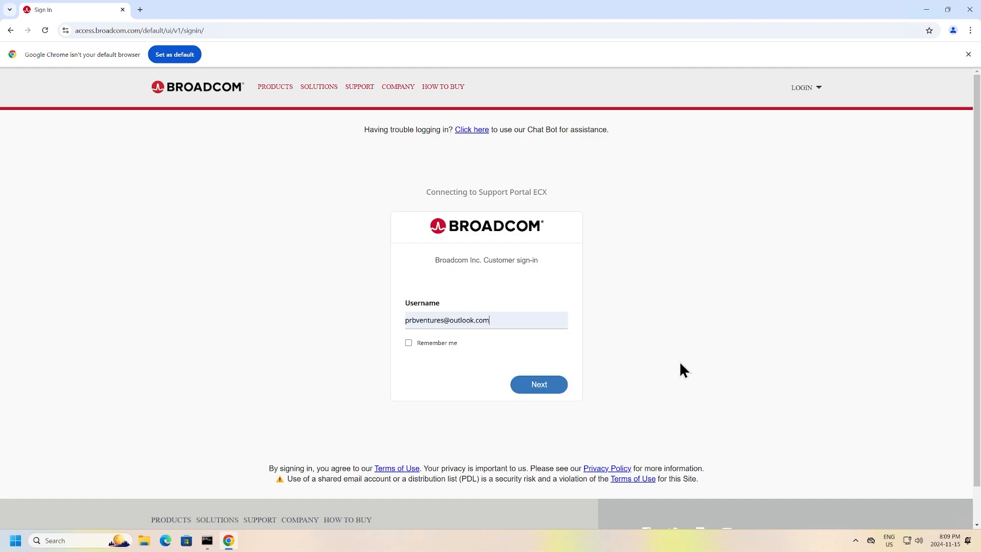
{"action": "left_click", "coordinate": [535, 389]}
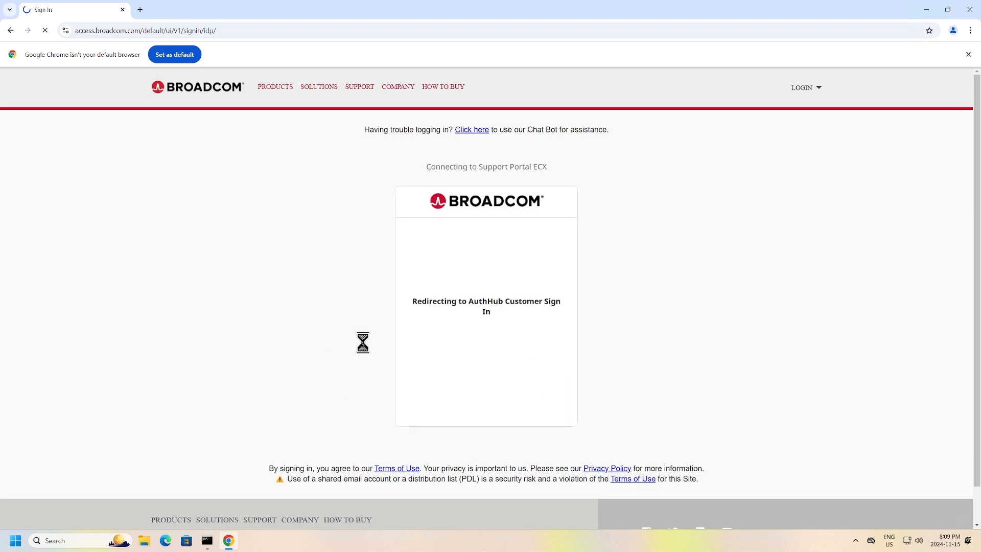
{"action": "left_click", "coordinate": [511, 411]}
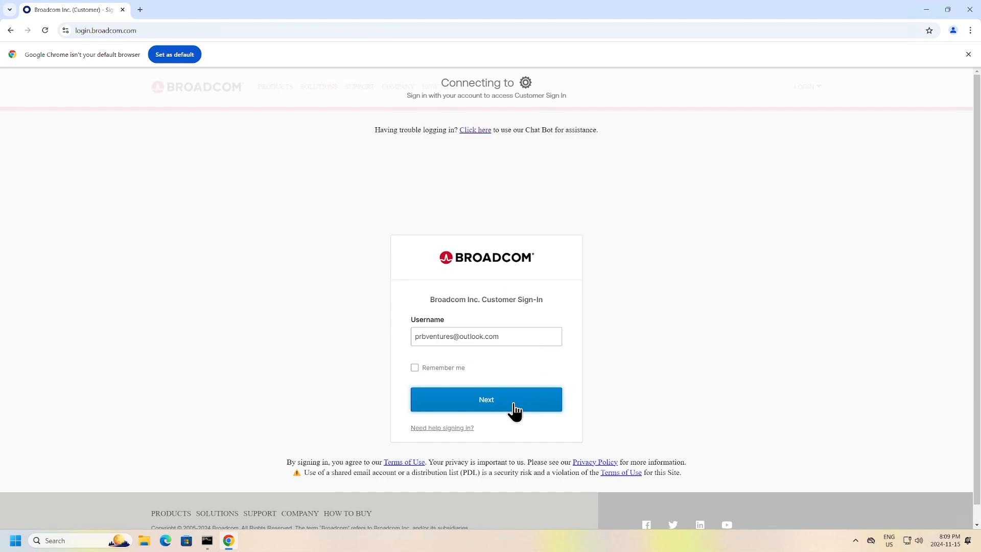
Step: Fill in the saved account password and sign in to the support portal
{"action": "left_click", "coordinate": [510, 371]}
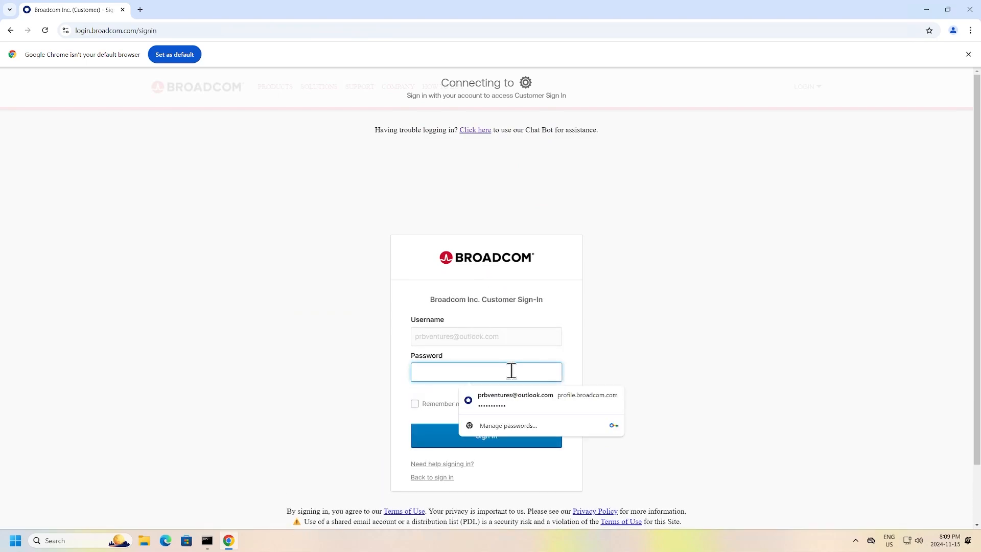
{"action": "left_click", "coordinate": [574, 402]}
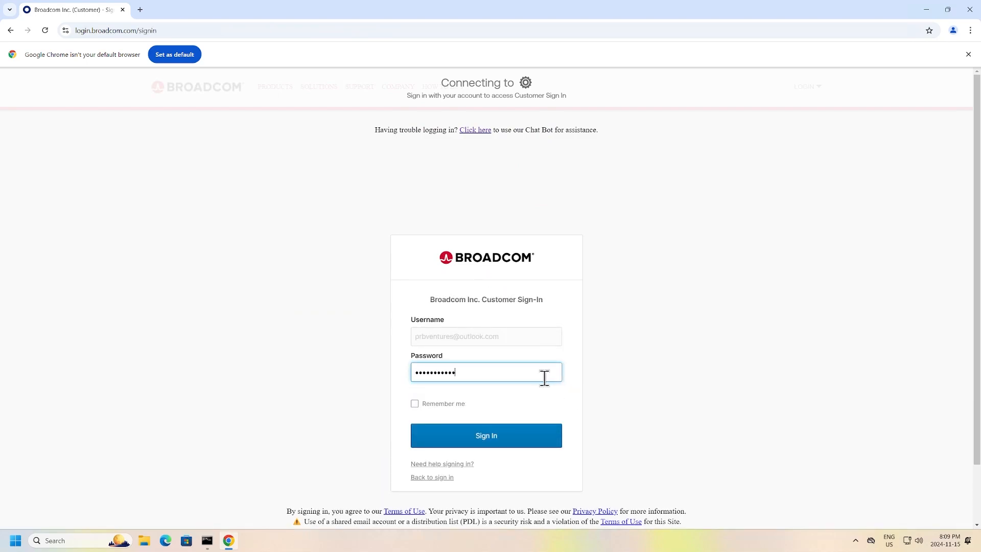
{"action": "left_click", "coordinate": [516, 447]}
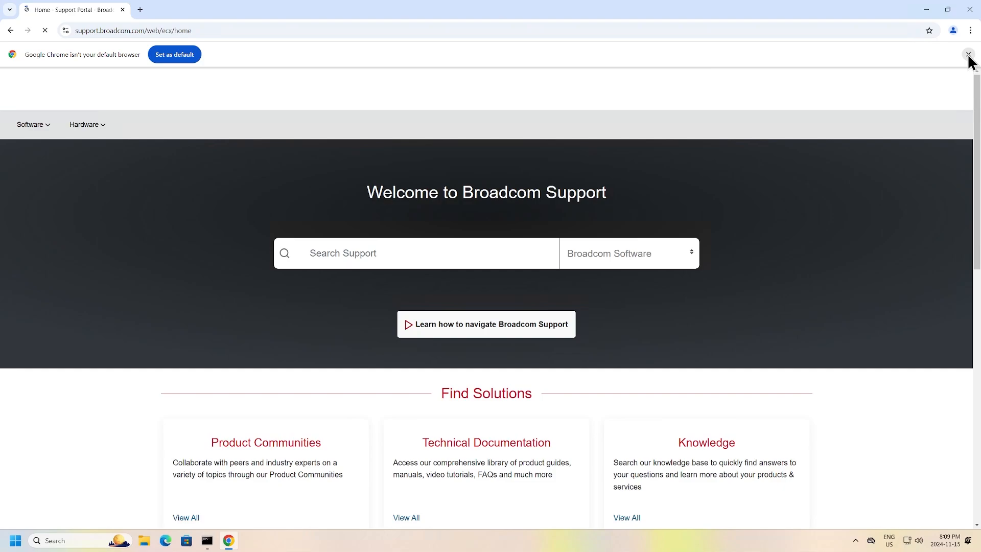
Step: Dismiss the default-browser notice and open My Downloads for the VMware Cloud Foundation software division
{"action": "left_click", "coordinate": [968, 54]}
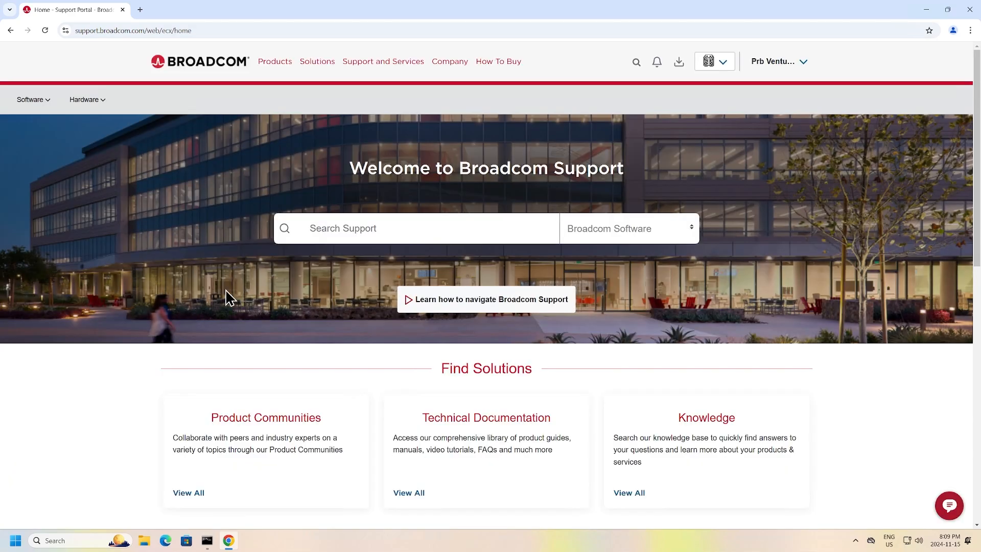
{"action": "left_click", "coordinate": [36, 101]}
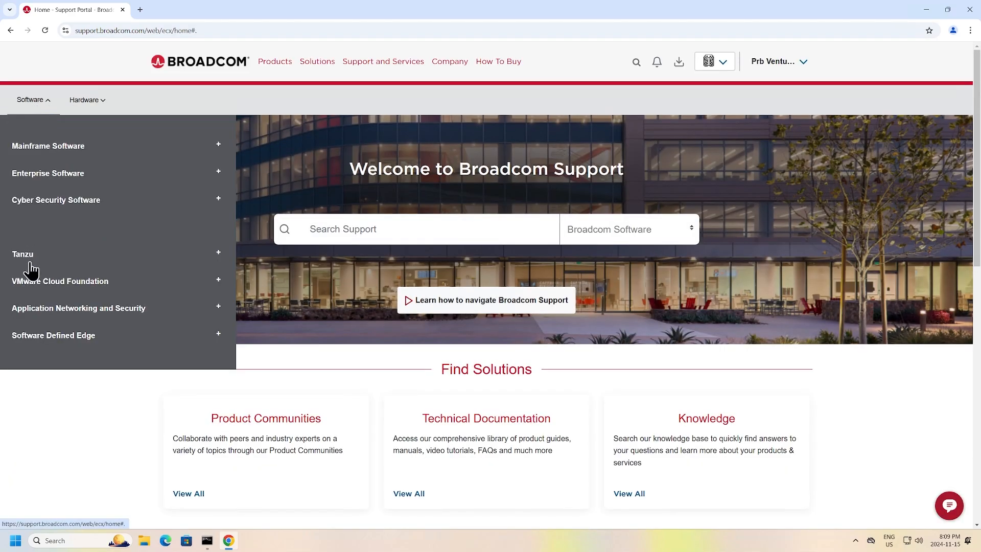
{"action": "mouse_move", "coordinate": [146, 295]}
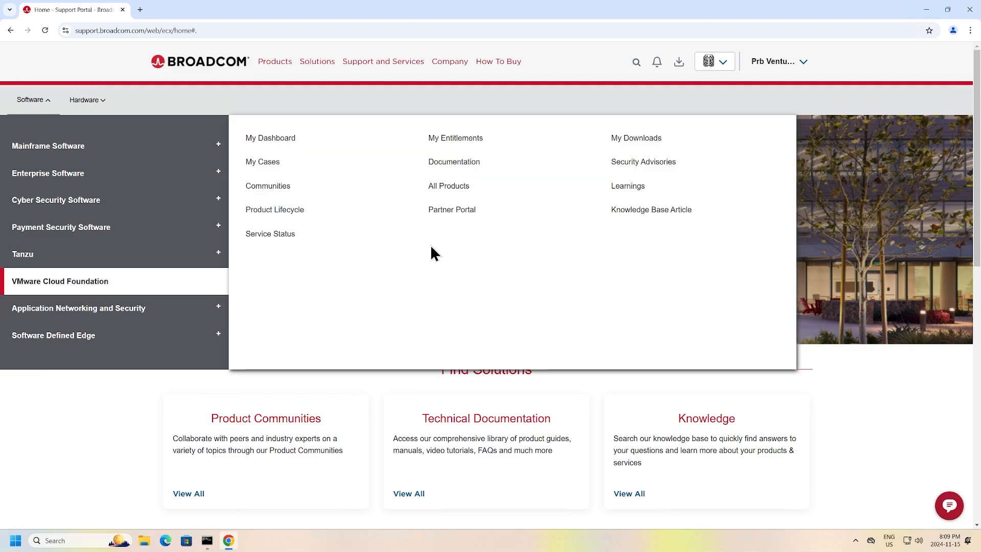
{"action": "left_click", "coordinate": [646, 139]}
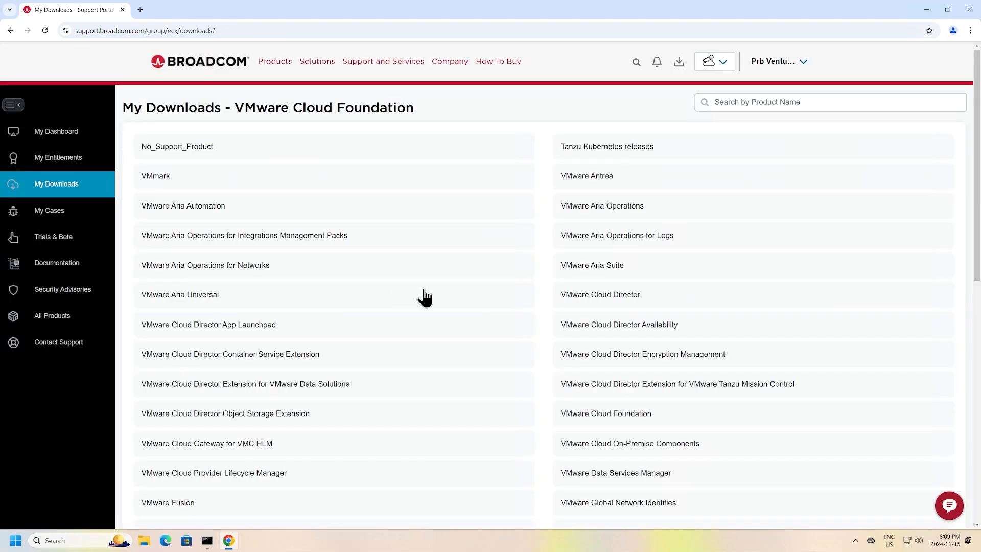
Step: Find VMware Workstation Pro and open release 17.6.1 of VMware Workstation Pro 17.0 for Windows
{"action": "scroll", "coordinate": [421, 279], "scroll_direction": "down", "scroll_amount": 2}
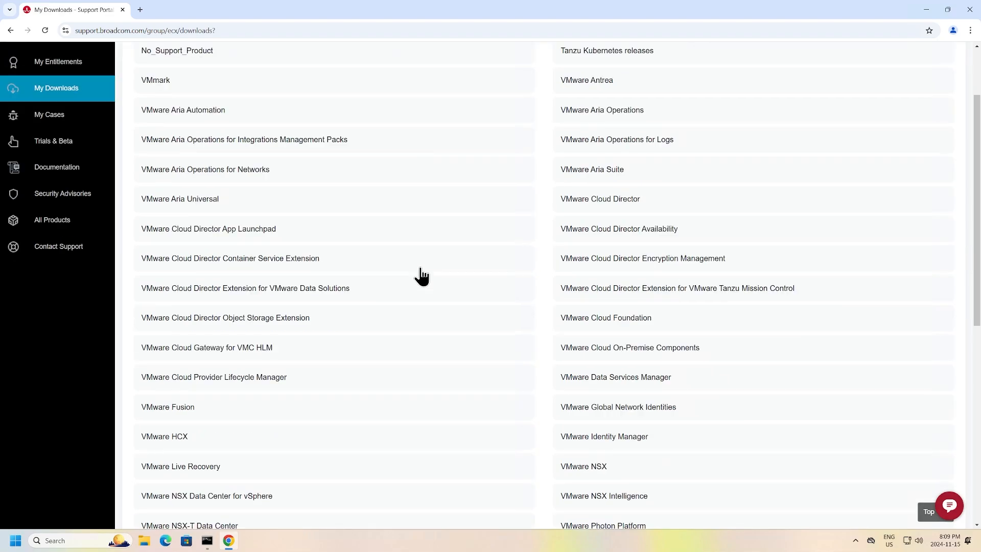
{"action": "scroll", "coordinate": [421, 276], "scroll_direction": "down", "scroll_amount": 5}
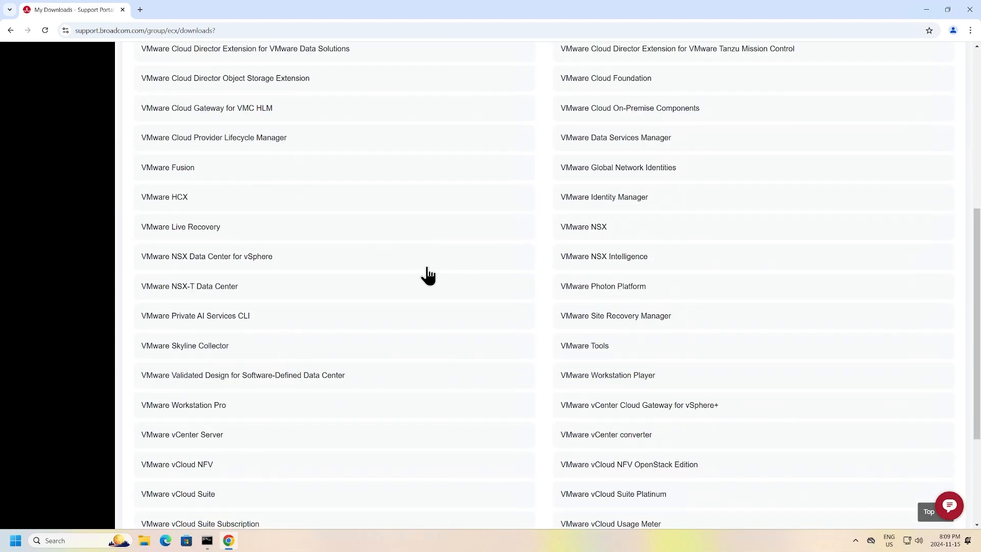
{"action": "left_click", "coordinate": [183, 406]}
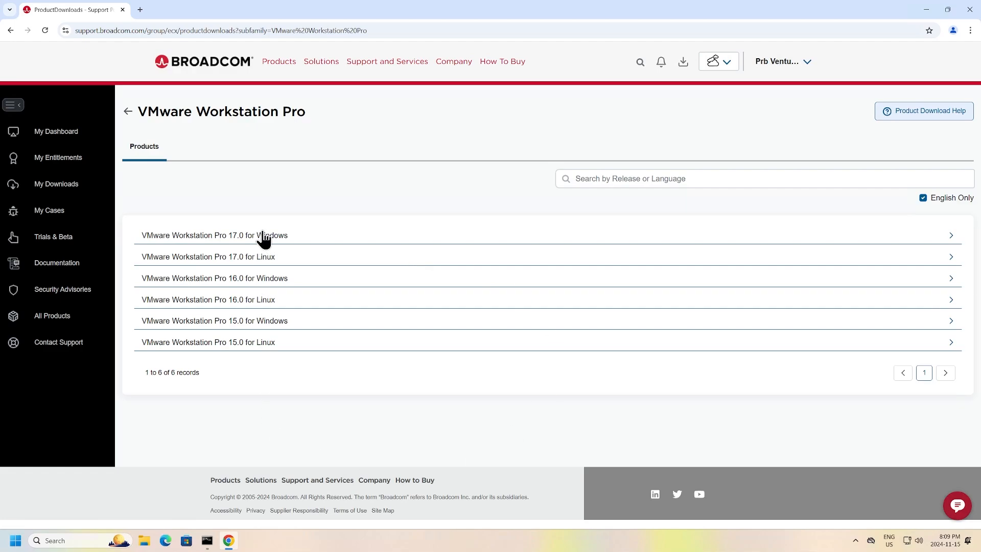
{"action": "left_click", "coordinate": [272, 238]}
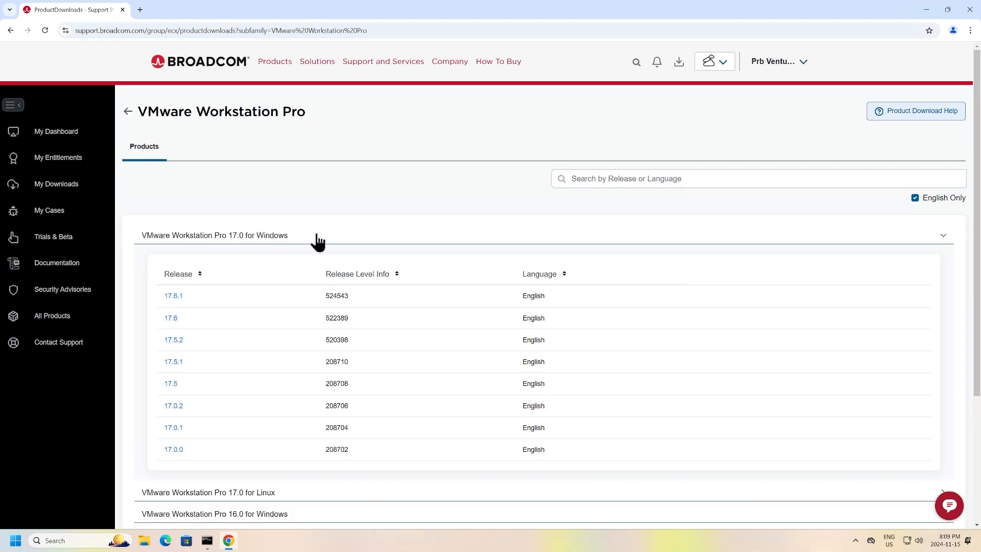
{"action": "left_click", "coordinate": [174, 297]}
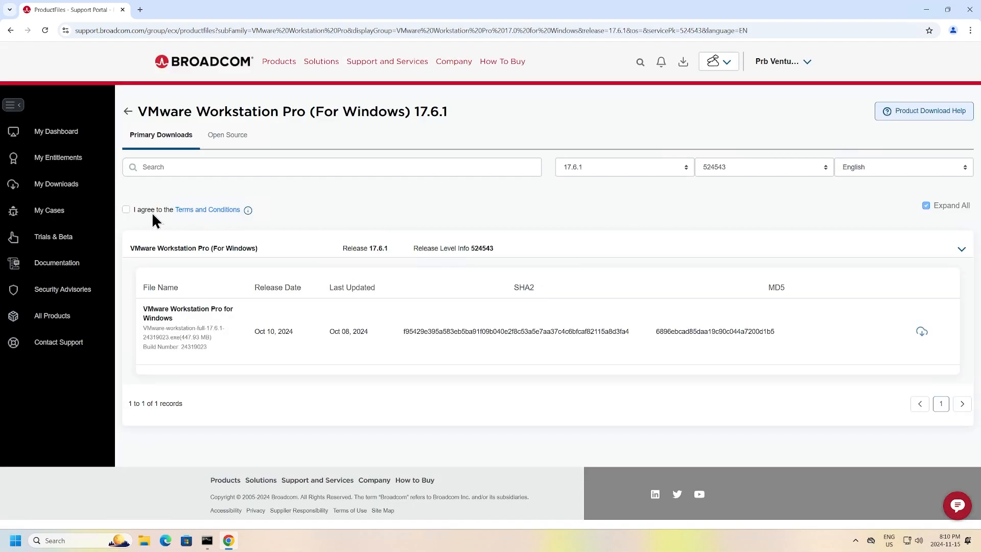
Step: Agree to the Terms and Conditions, request the VMware Workstation Pro for Windows download and proceed to the additional verification
{"action": "left_click", "coordinate": [126, 209]}
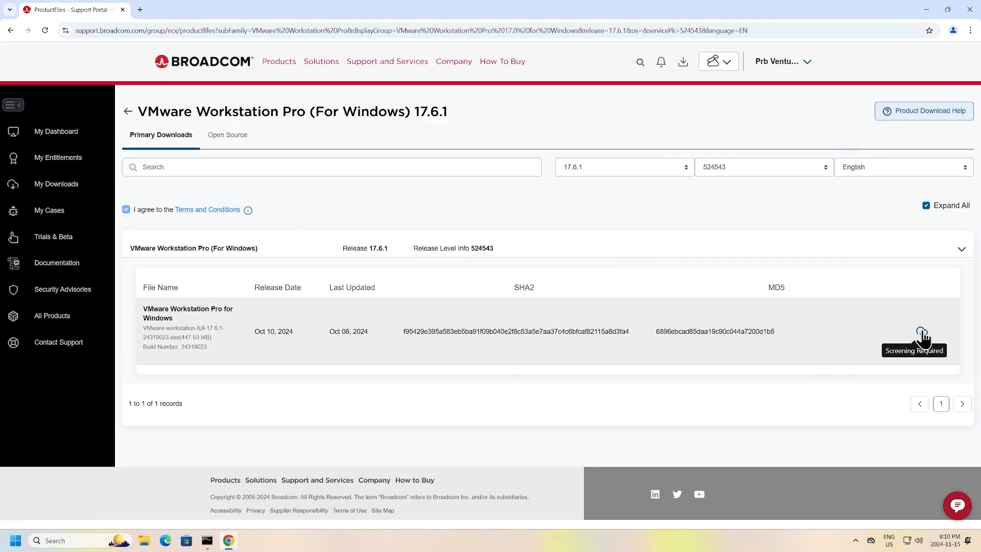
{"action": "left_click", "coordinate": [922, 332]}
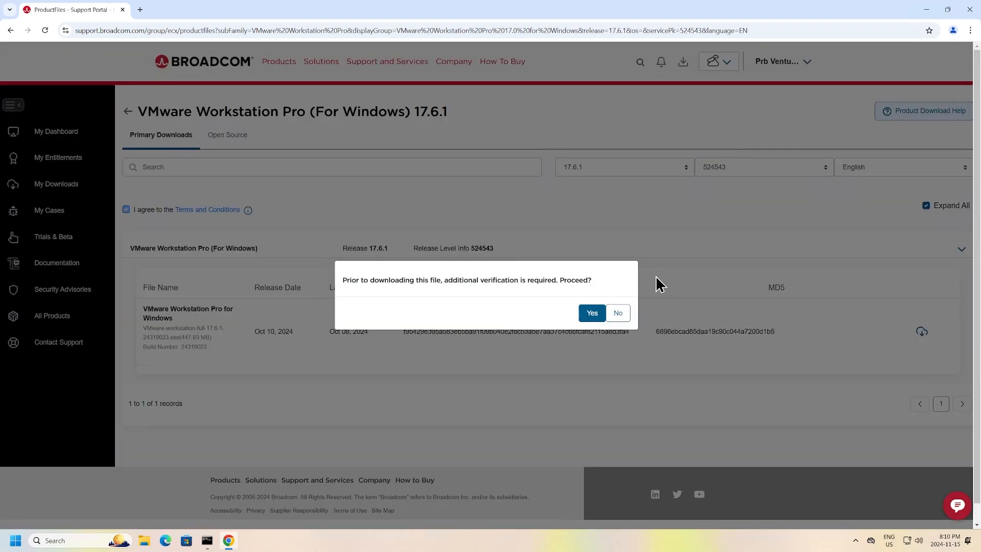
{"action": "left_click", "coordinate": [591, 313]}
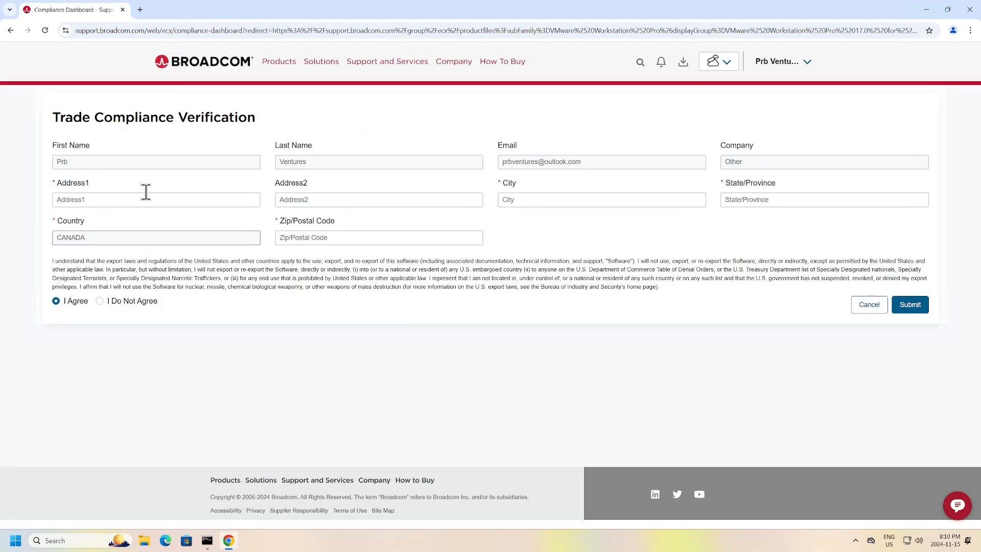
Step: Fill in the street address, city, province and postal code on the Trade Compliance Verification form and submit it
{"action": "left_click", "coordinate": [193, 199]}
{"action": "type", "text": "123"}
{"action": "key", "text": "Tab"}
{"action": "type", "text": "Fake street"}
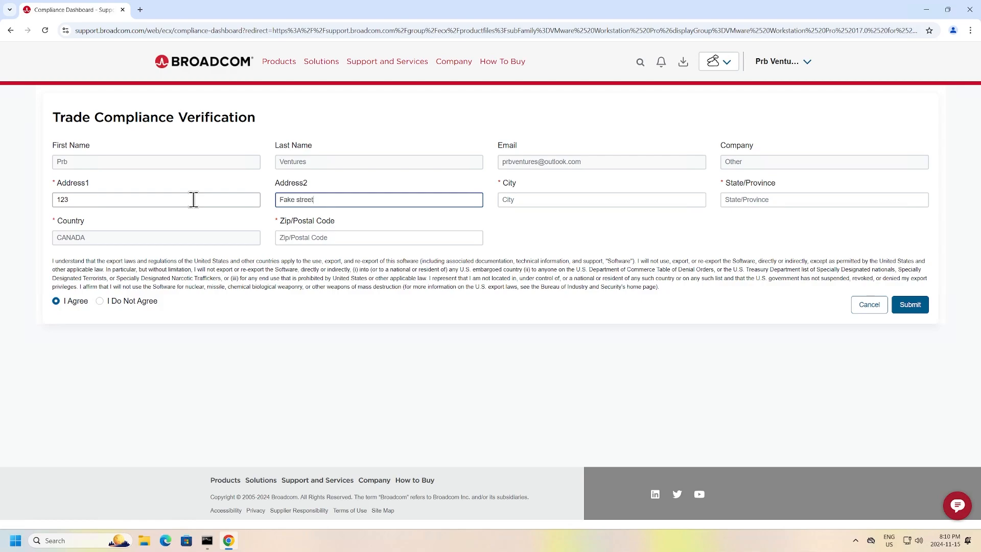
{"action": "left_click", "coordinate": [635, 198]}
{"action": "type", "text": "Windsors"}
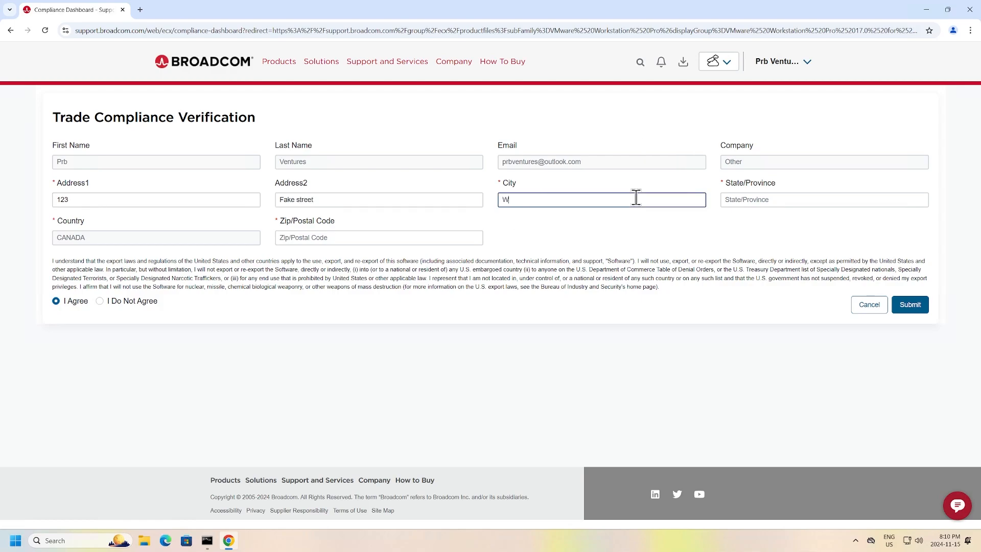
{"action": "key", "text": "Tab"}
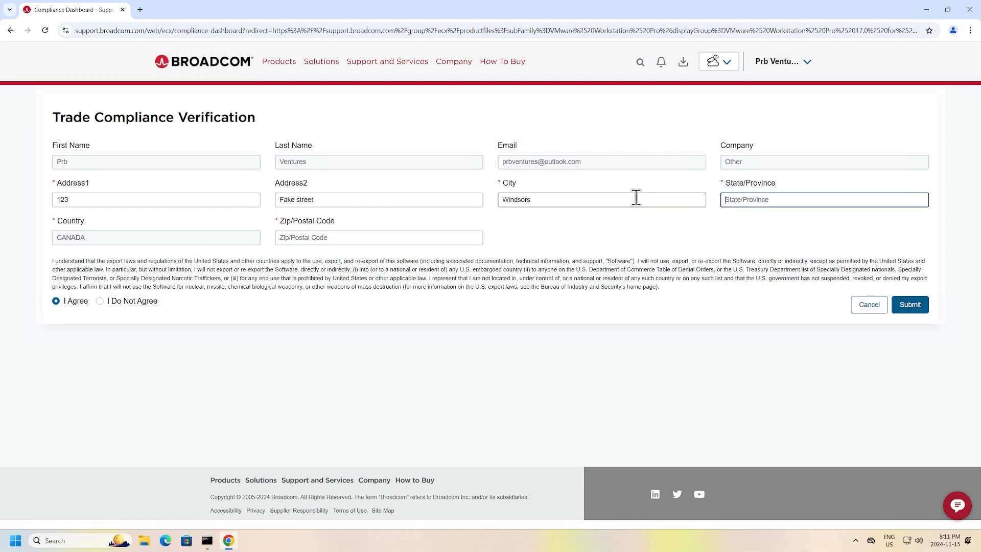
{"action": "type", "text": "ON"}
{"action": "left_click", "coordinate": [413, 238]}
{"action": "type", "text": "1m223f"}
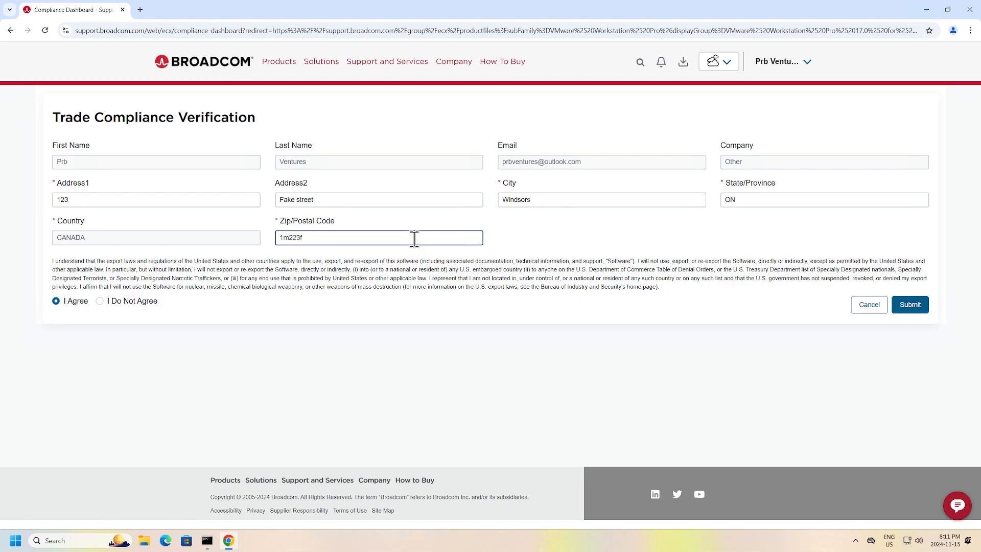
{"action": "left_click", "coordinate": [914, 305]}
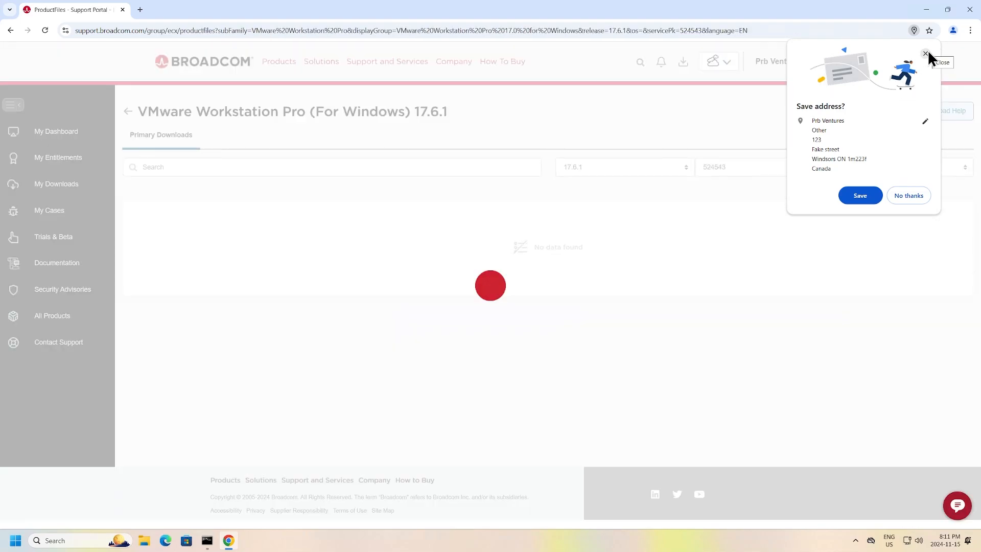
Step: Dismiss the save-address offer, then download the VMware Workstation Pro for Windows installer and show the downloaded file in its folder
{"action": "left_click", "coordinate": [925, 52]}
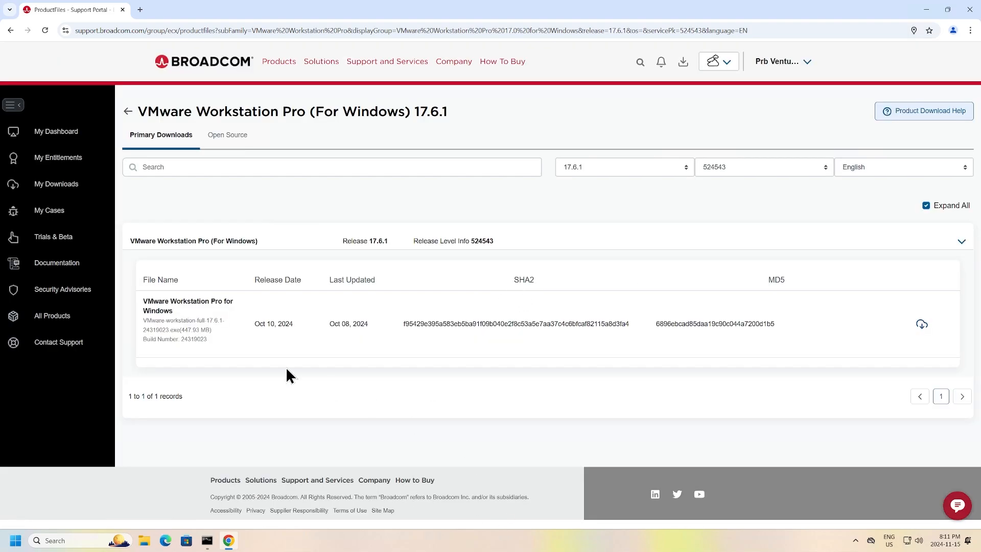
{"action": "left_click", "coordinate": [922, 326]}
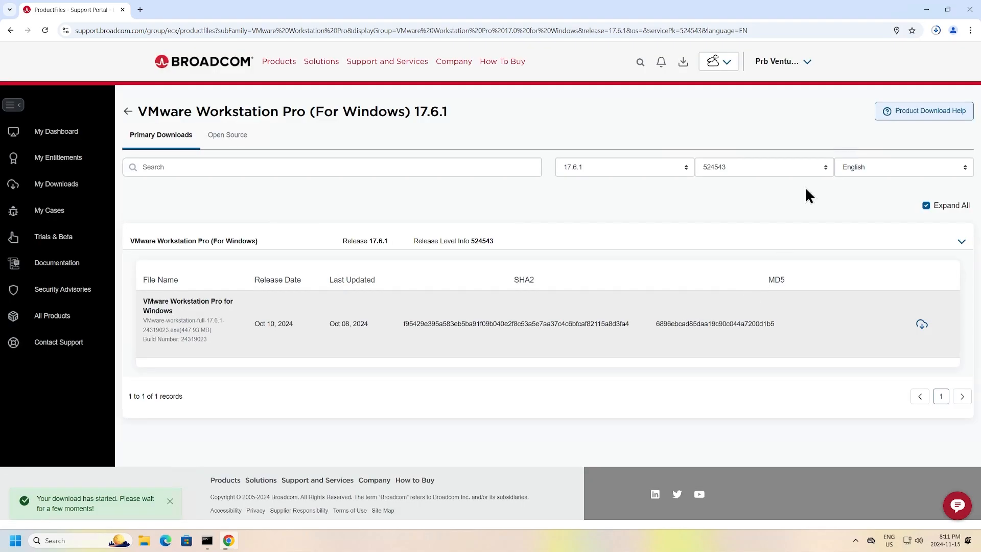
{"action": "left_click", "coordinate": [936, 30]}
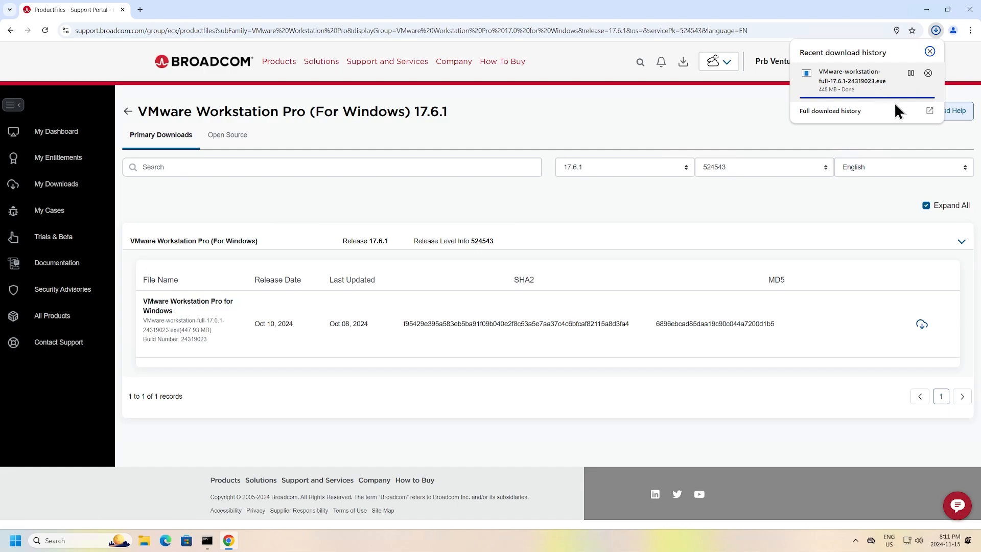
{"action": "left_click", "coordinate": [911, 73]}
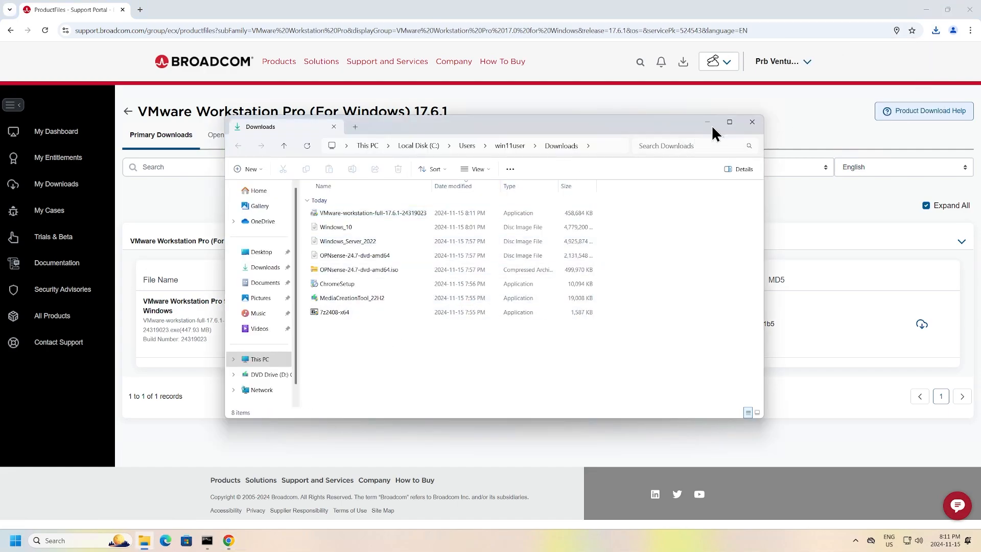
Step: Run the VMware-workstation-full-17.6.1-24319023 installer with permission to make changes, and minimize the open windows
{"action": "left_click", "coordinate": [729, 121]}
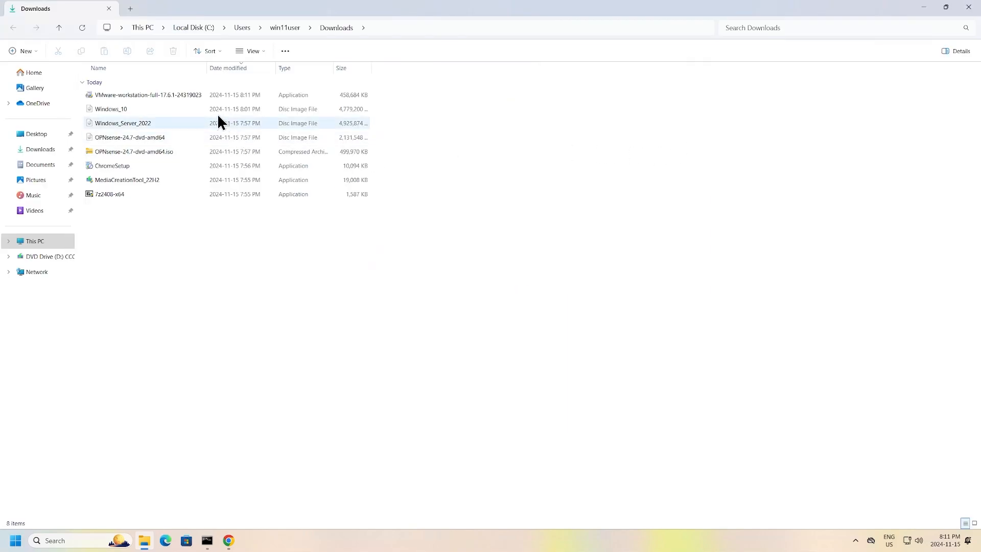
{"action": "right_click", "coordinate": [192, 93]}
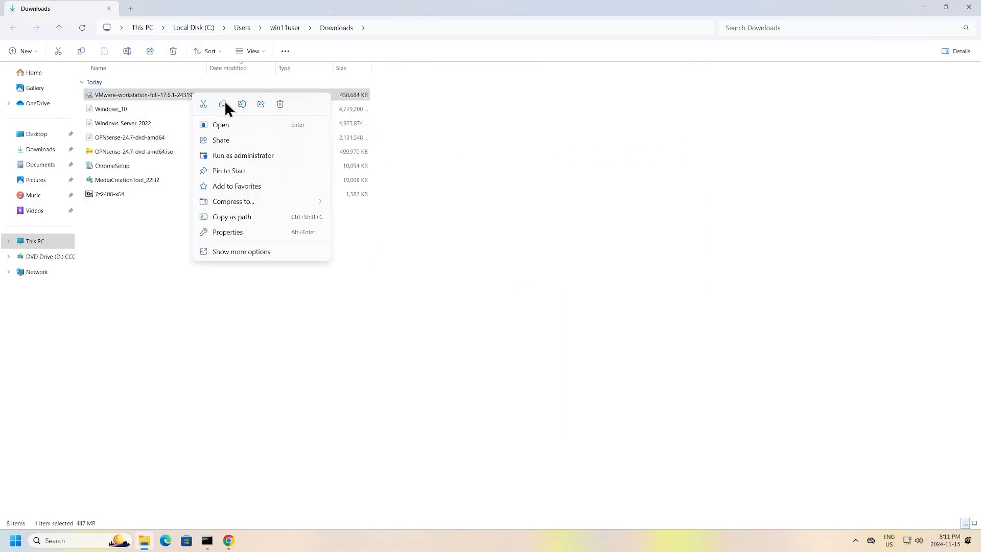
{"action": "left_click", "coordinate": [226, 124]}
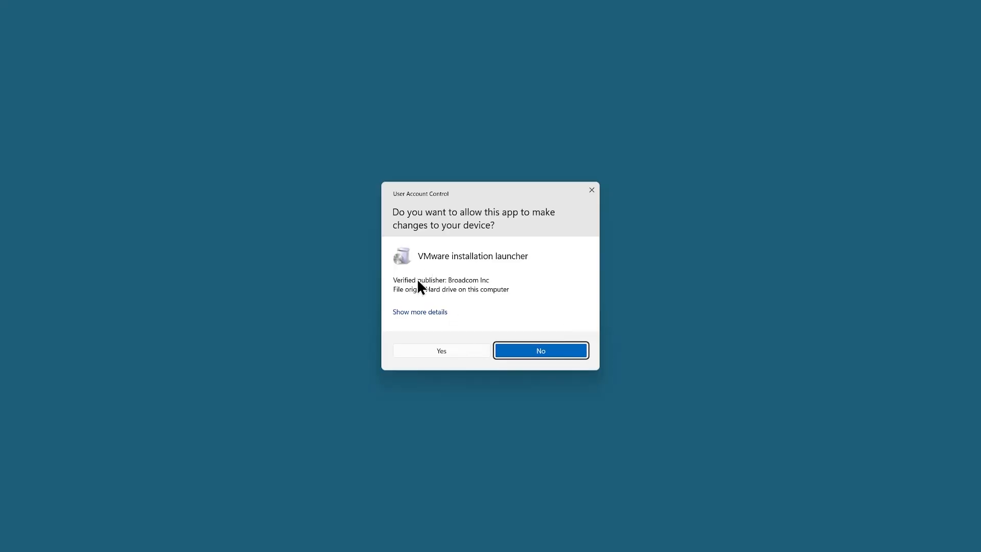
{"action": "left_click", "coordinate": [423, 352]}
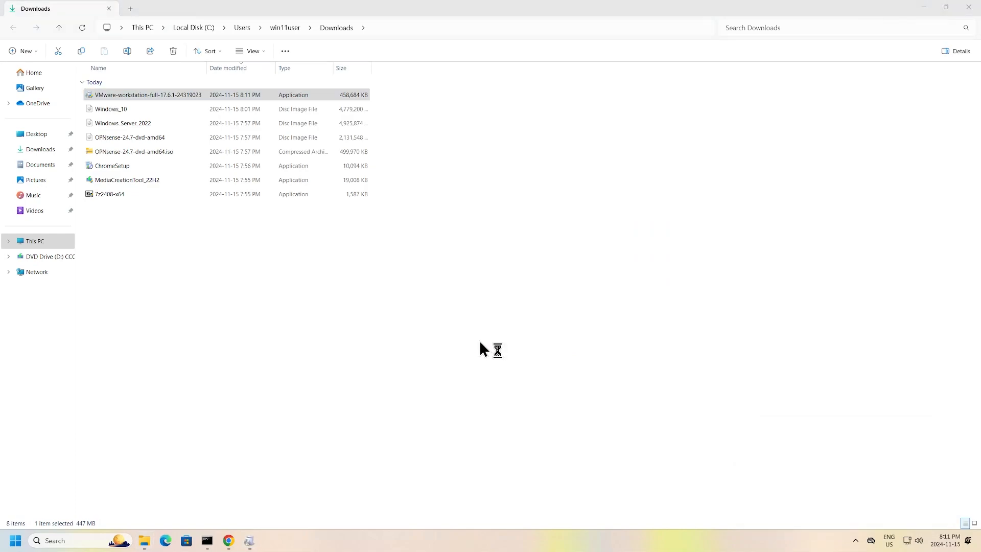
{"action": "left_click", "coordinate": [923, 8]}
{"action": "left_click", "coordinate": [926, 10]}
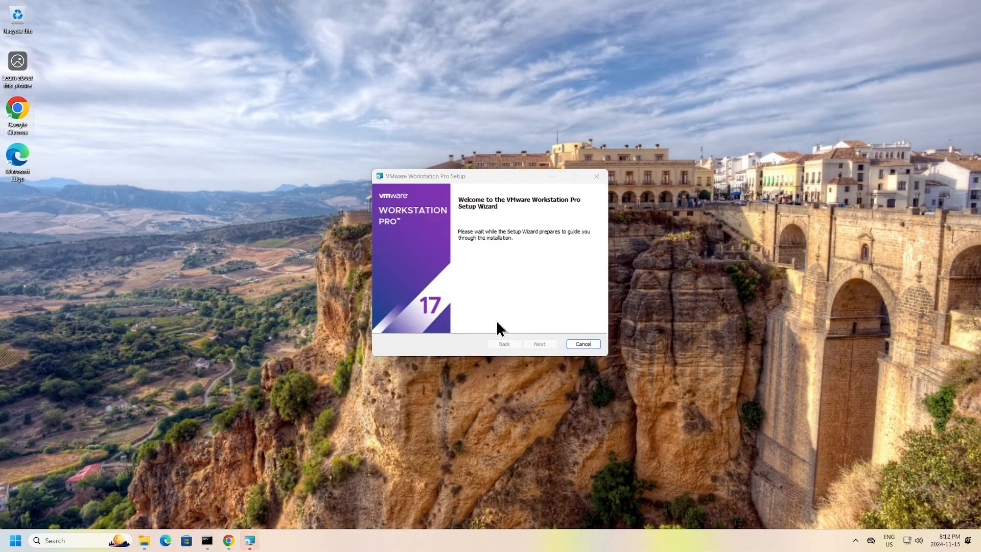
Step: Accept the license agreement and keep the default install location with the console tools added to the system PATH
{"action": "left_click", "coordinate": [535, 344]}
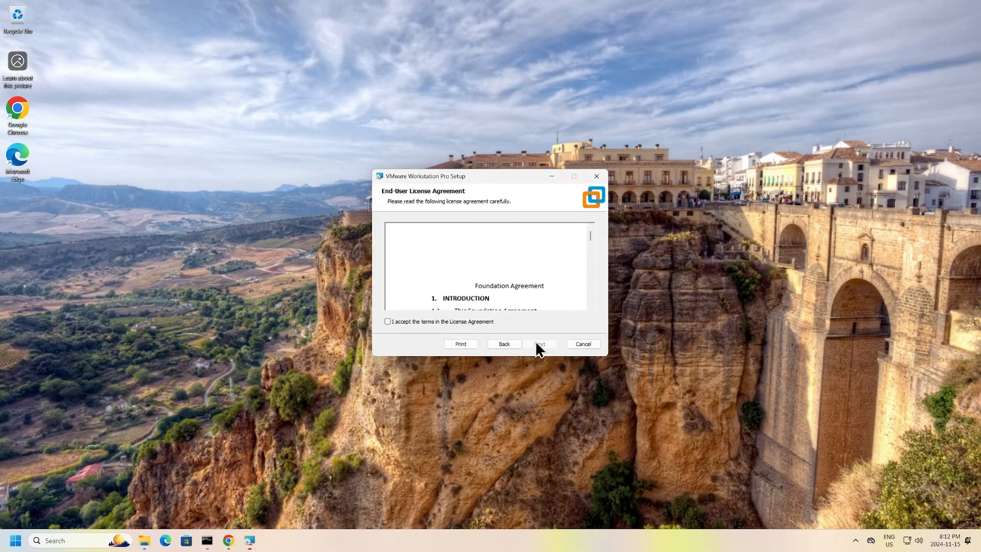
{"action": "left_click", "coordinate": [482, 321]}
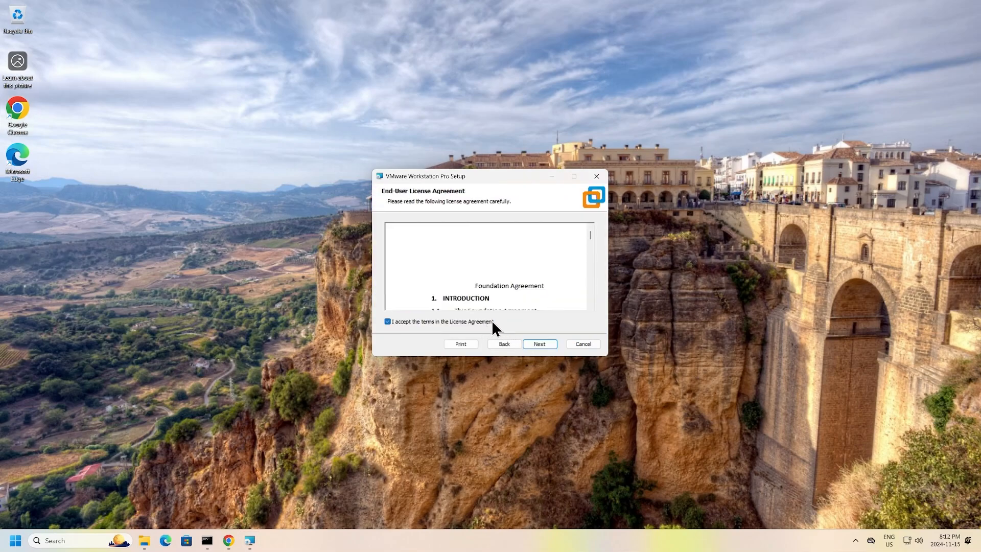
{"action": "left_click", "coordinate": [546, 344]}
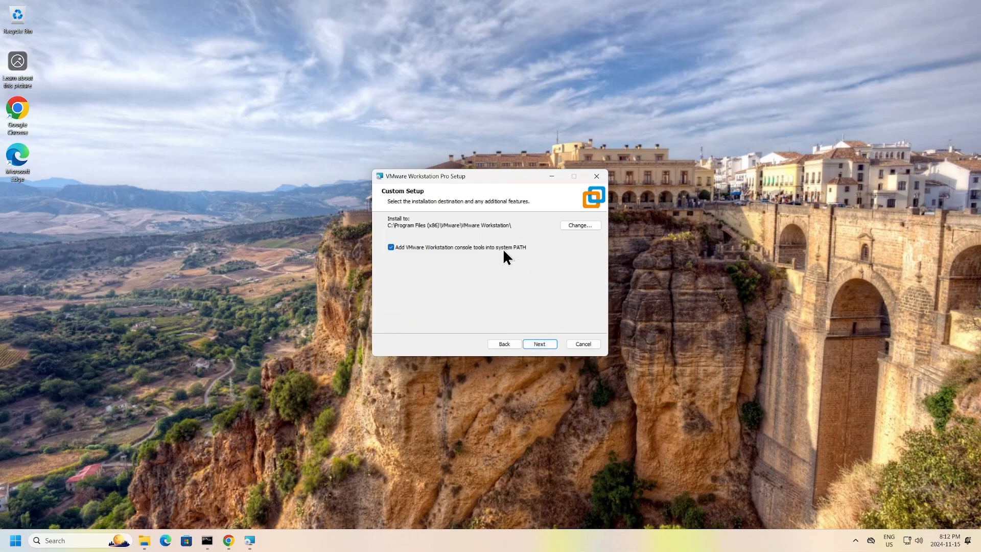
{"action": "left_click", "coordinate": [541, 343]}
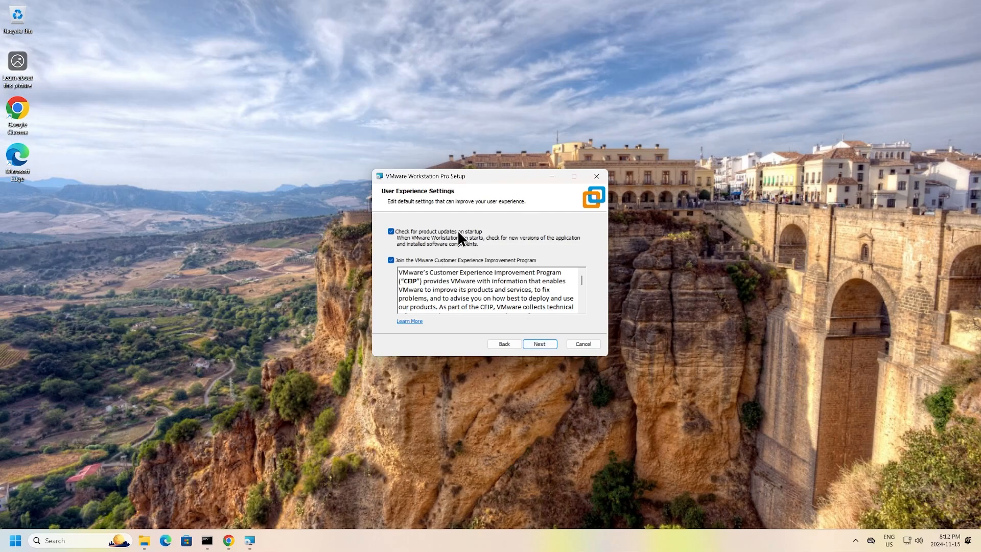
Step: Keep the default user experience and shortcut settings, install VMware Workstation Pro and finish setup without entering a license key
{"action": "left_click", "coordinate": [537, 346]}
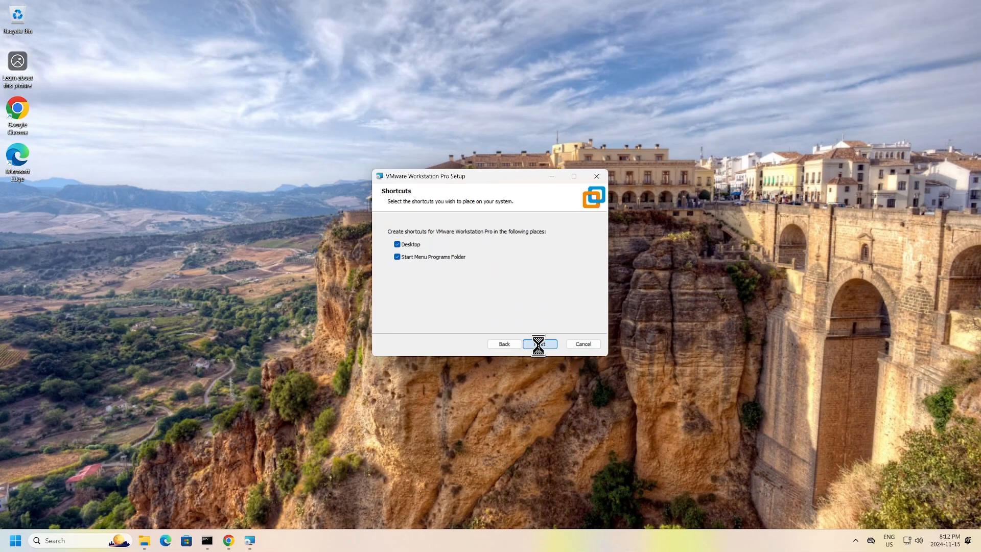
{"action": "left_click", "coordinate": [539, 345]}
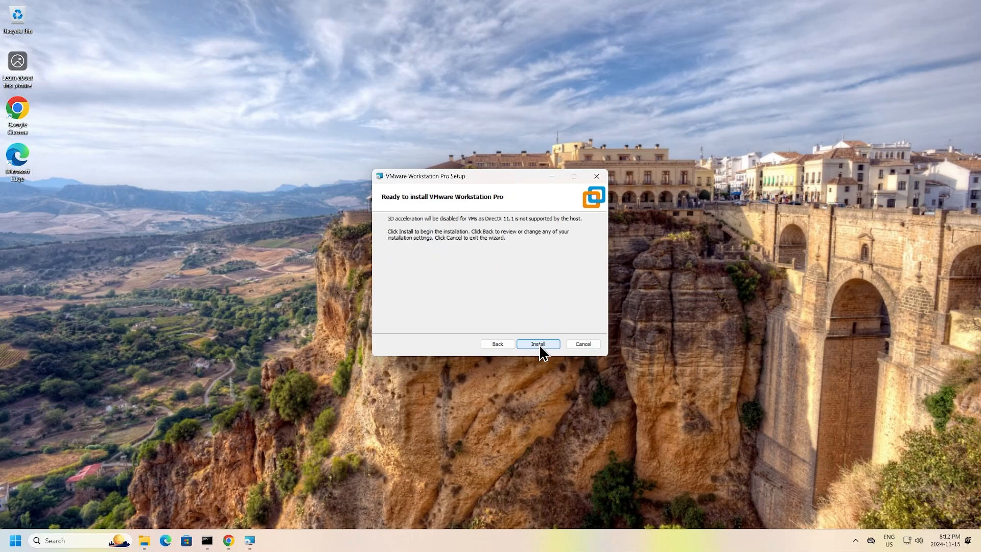
{"action": "left_click", "coordinate": [539, 344]}
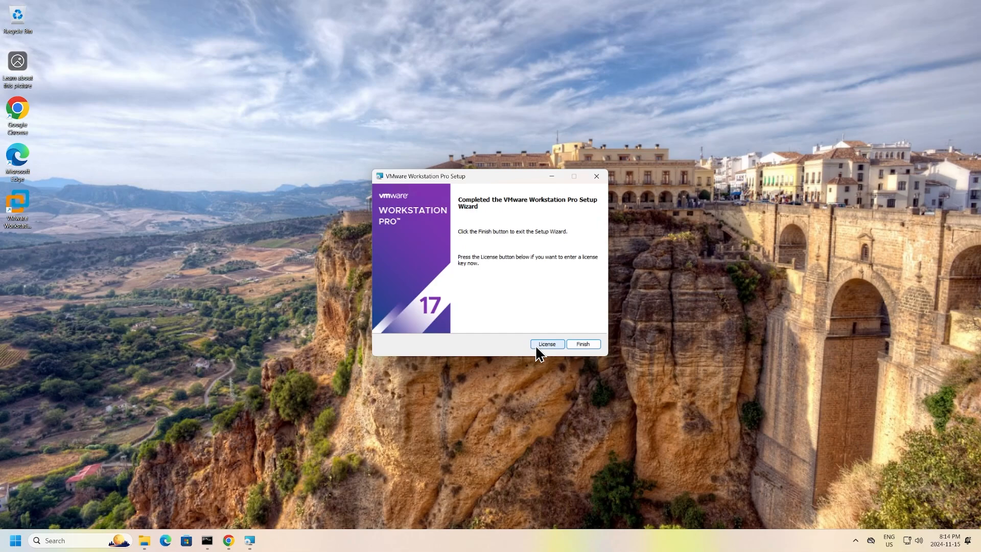
{"action": "left_click", "coordinate": [595, 347]}
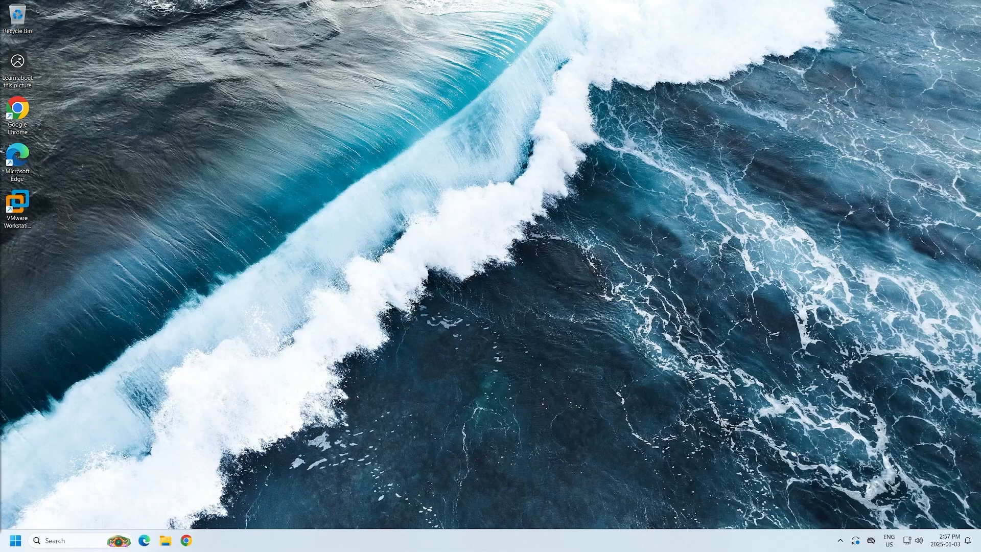
Step: Create a folder named VM-Storage on Local Disk 2 (D:) in File Explorer
{"action": "left_click", "coordinate": [166, 547]}
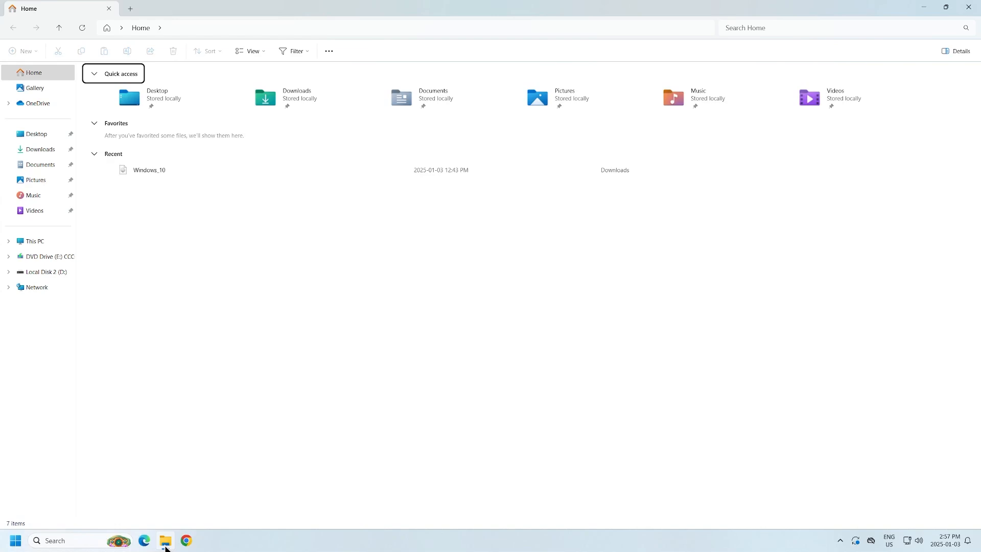
{"action": "left_click", "coordinate": [48, 240]}
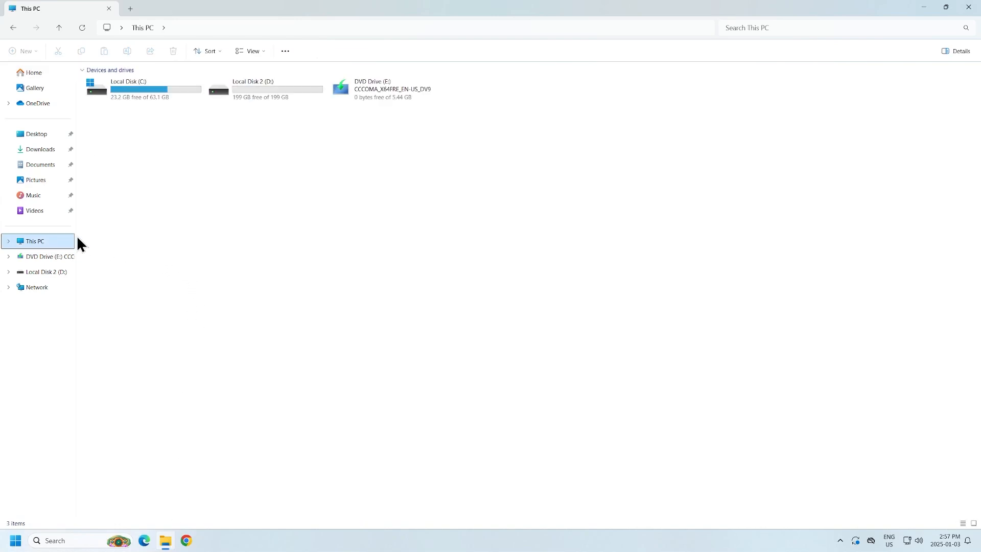
{"action": "double_click", "coordinate": [275, 93]}
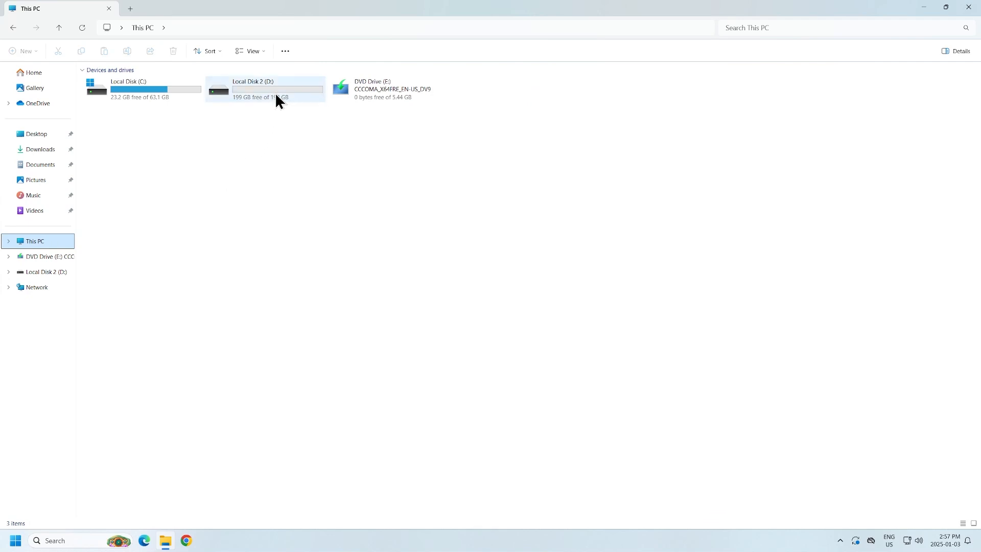
{"action": "right_click", "coordinate": [194, 139]}
{"action": "mouse_move", "coordinate": [265, 199]}
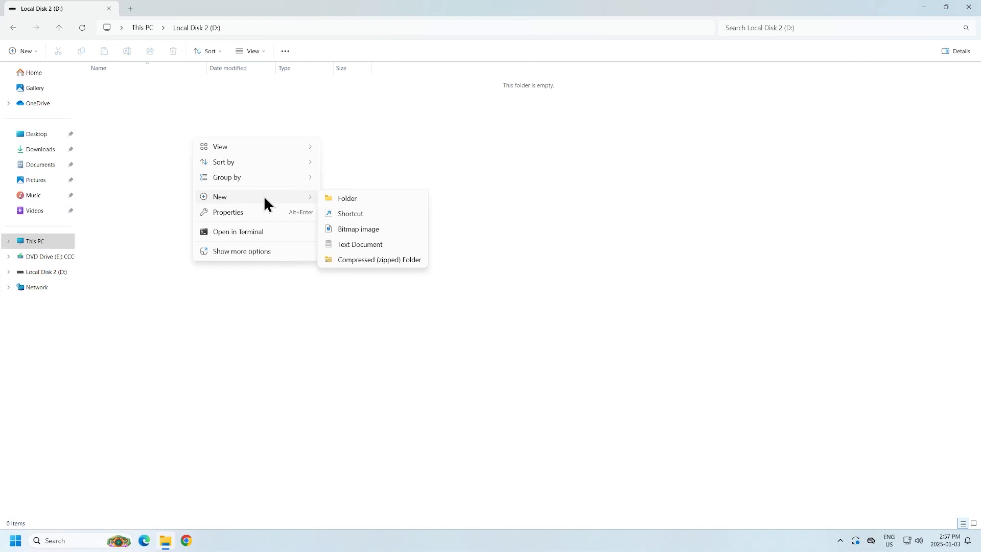
{"action": "left_click", "coordinate": [363, 202]}
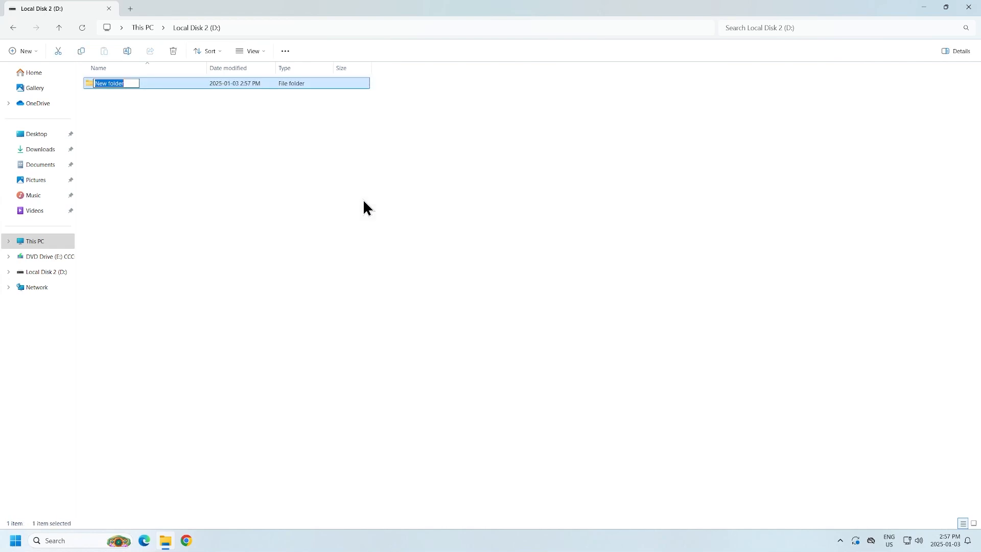
{"action": "type", "text": "VM-Storage"}
{"action": "left_click", "coordinate": [363, 198]}
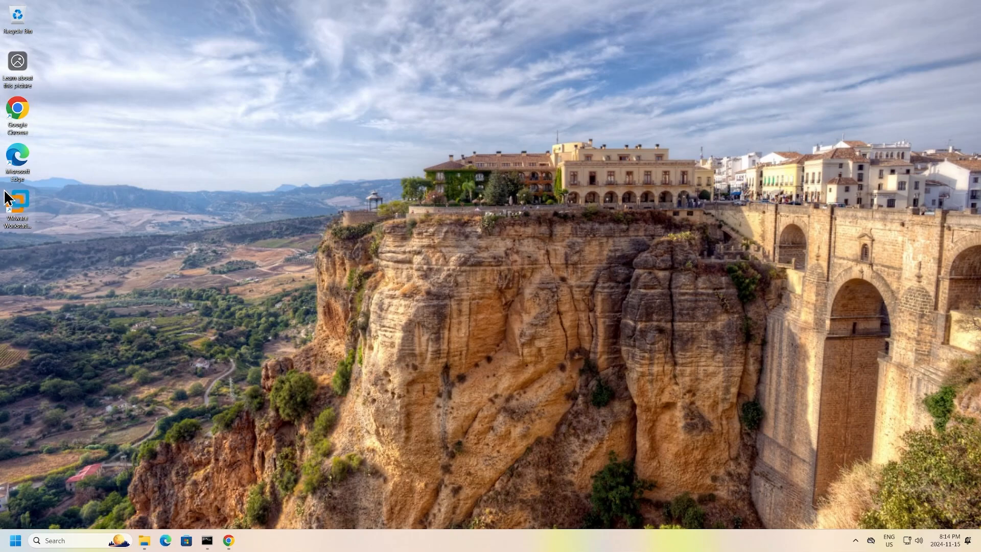
Step: Open VMware Workstation Pro from the desktop and choose to use VMware Workstation 17 for Personal Use
{"action": "right_click", "coordinate": [27, 200]}
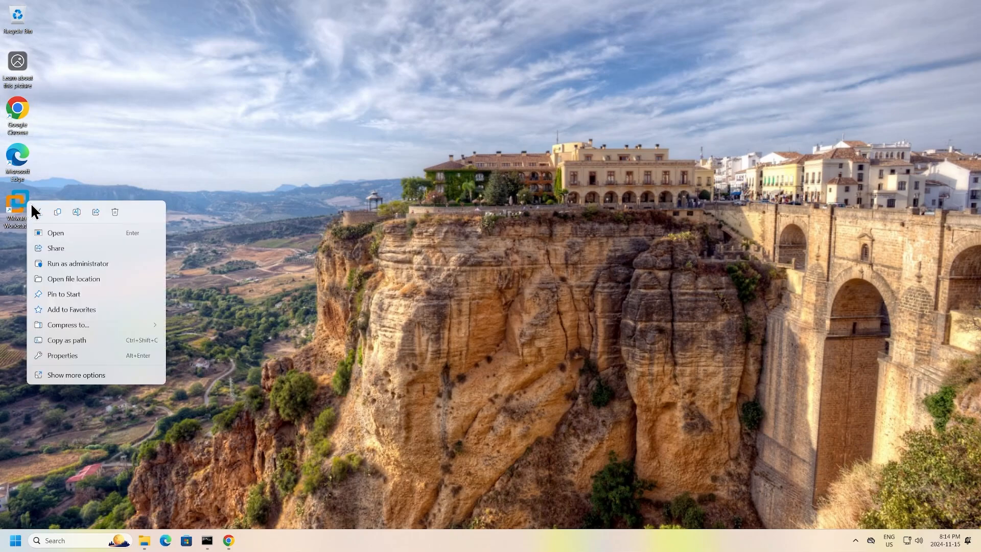
{"action": "left_click", "coordinate": [72, 233]}
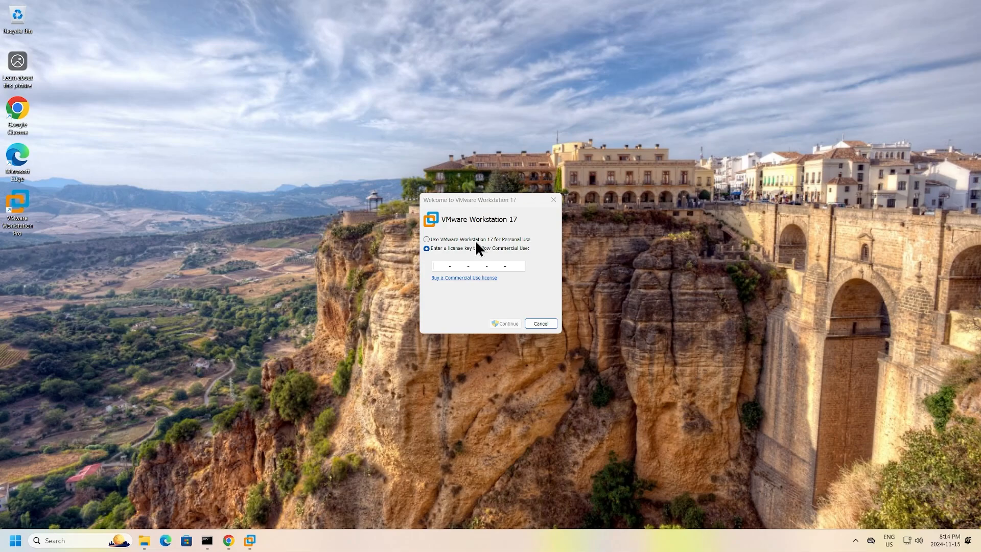
{"action": "left_click", "coordinate": [465, 239]}
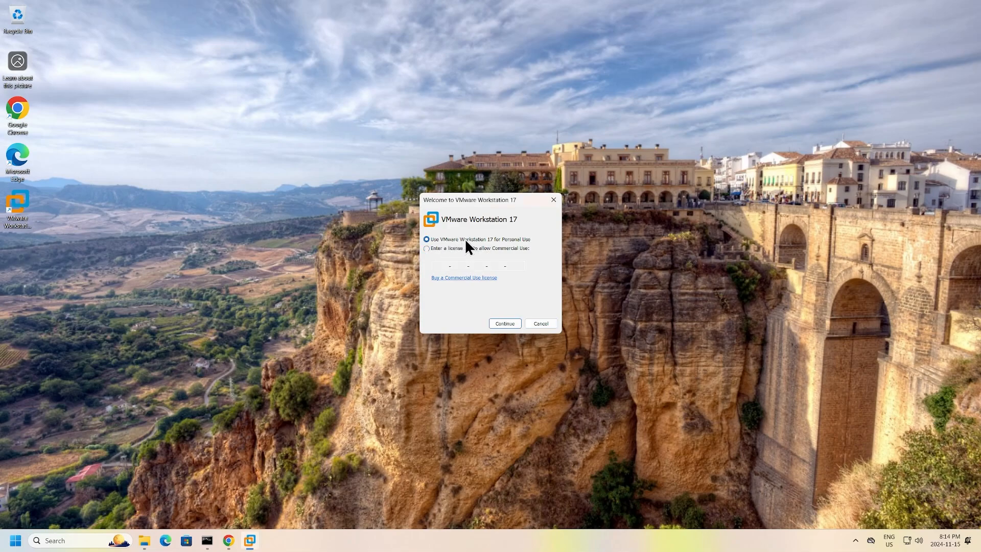
{"action": "left_click", "coordinate": [505, 325]}
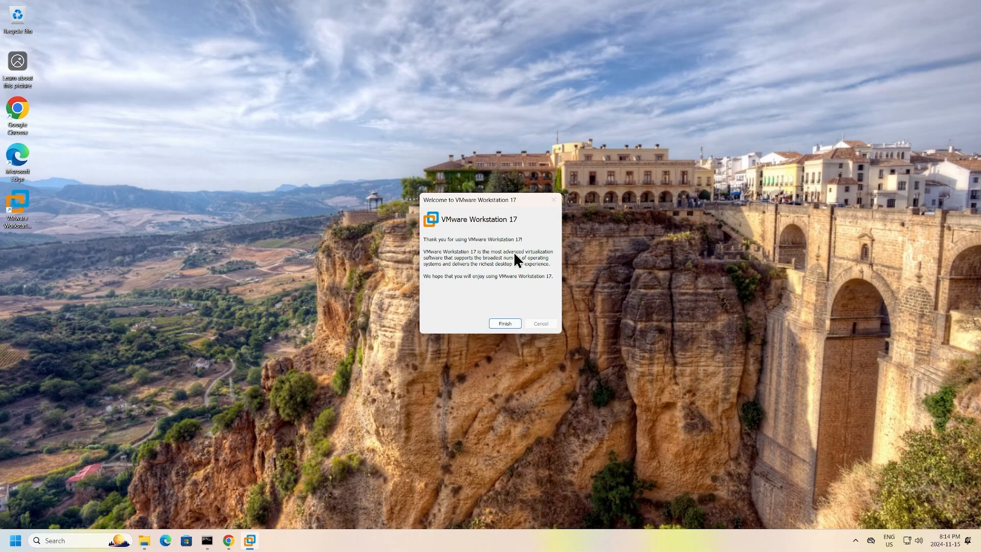
Step: Finish the welcome wizard and set the default location for virtual machines to D:\VM-Storage in the preferences
{"action": "left_click", "coordinate": [505, 324]}
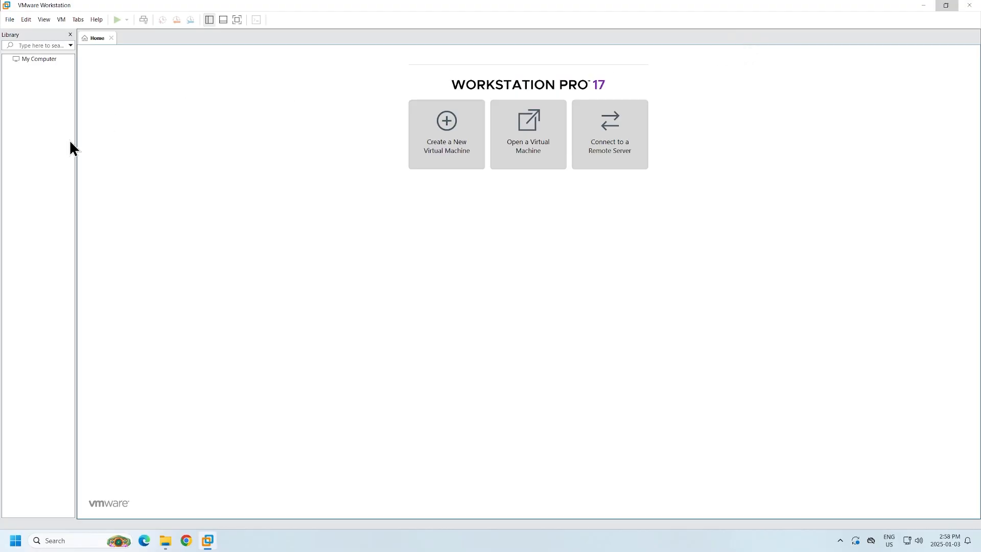
{"action": "left_click", "coordinate": [26, 20]}
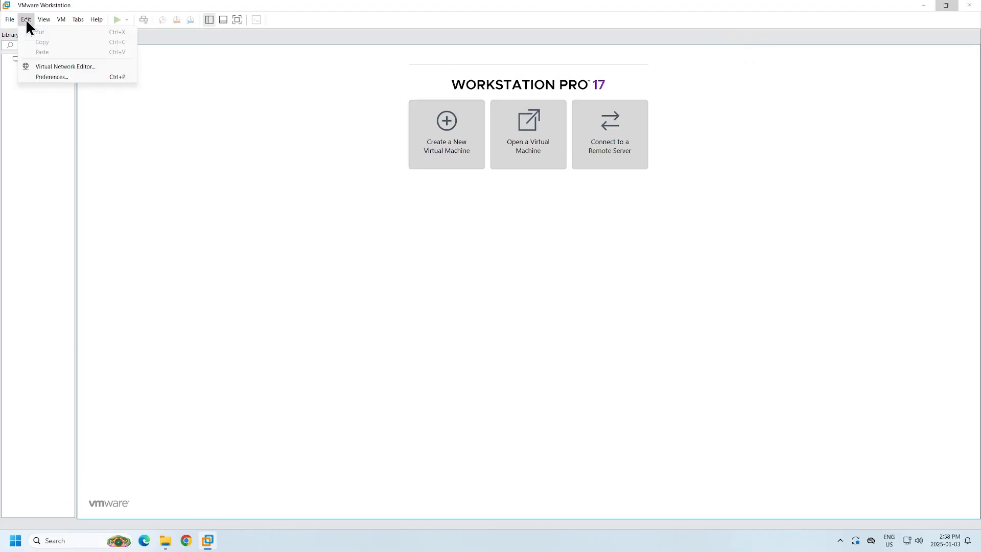
{"action": "left_click", "coordinate": [70, 80]}
{"action": "left_click_drag", "start_coordinate": [444, 132], "coordinate": [469, 149]}
{"action": "left_click", "coordinate": [469, 149]}
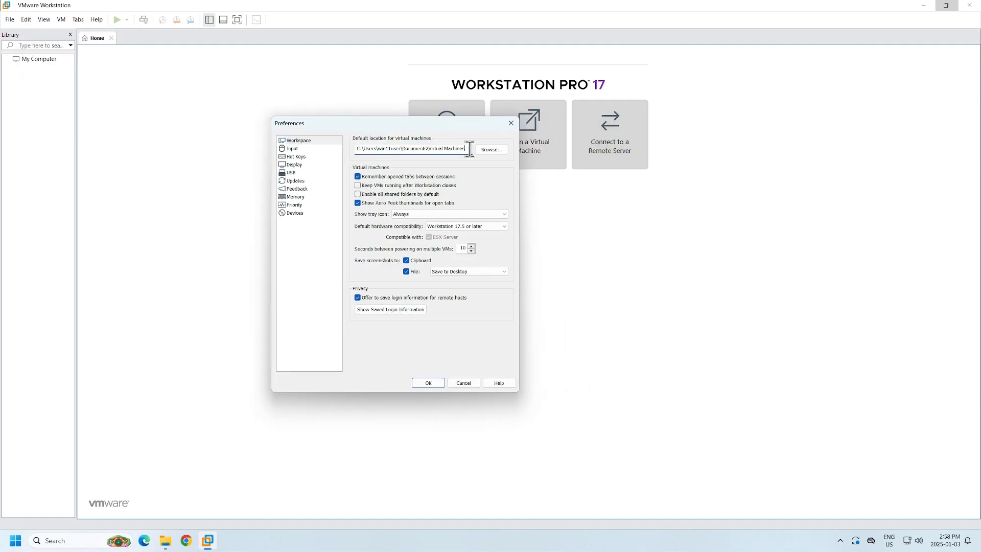
{"action": "left_click", "coordinate": [499, 152]}
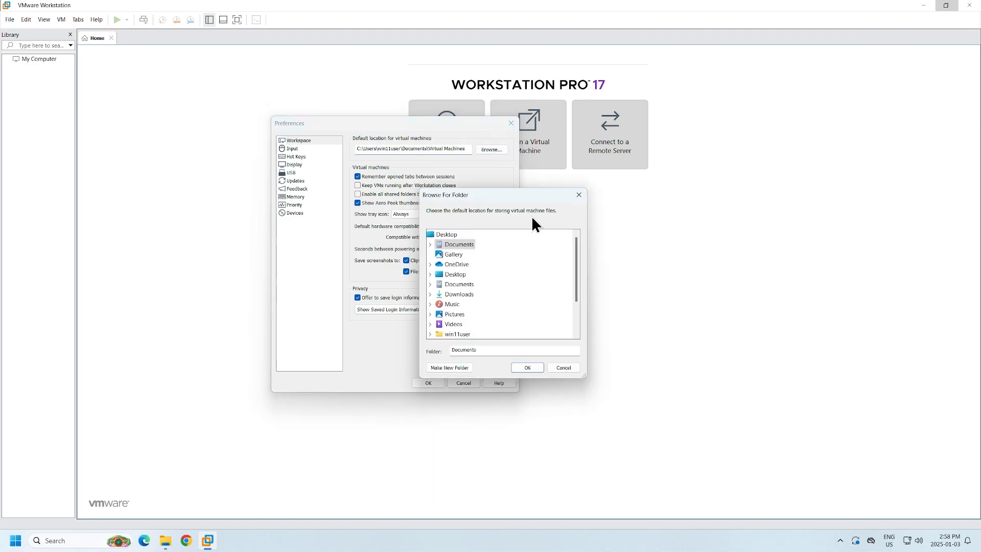
{"action": "left_click_drag", "start_coordinate": [579, 256], "coordinate": [573, 298]}
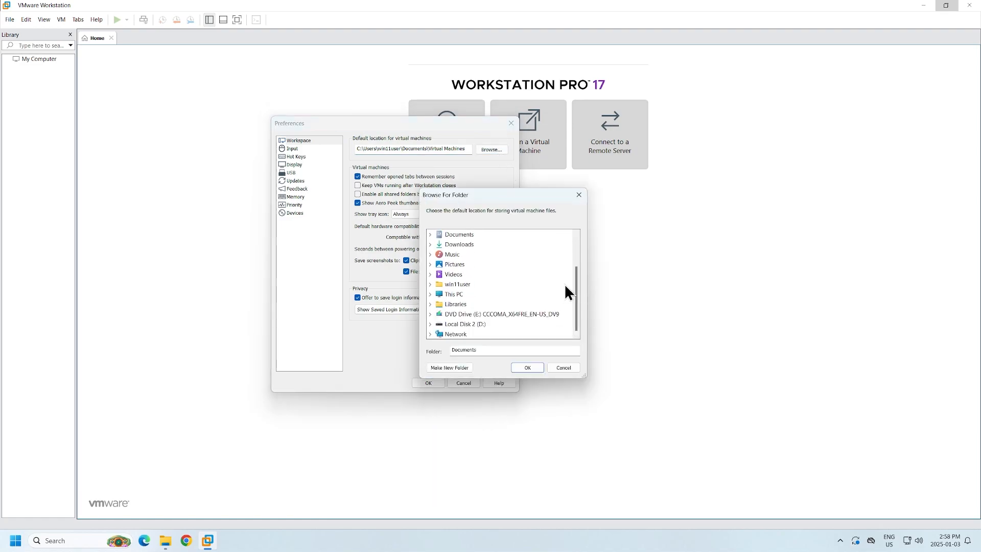
{"action": "left_click", "coordinate": [431, 295]}
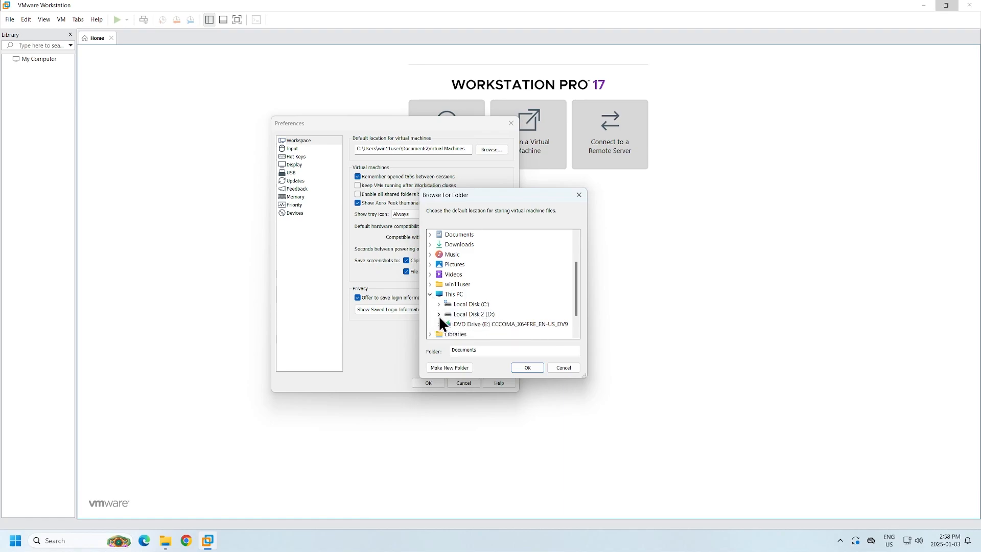
{"action": "left_click", "coordinate": [439, 315]}
{"action": "left_click", "coordinate": [477, 325]}
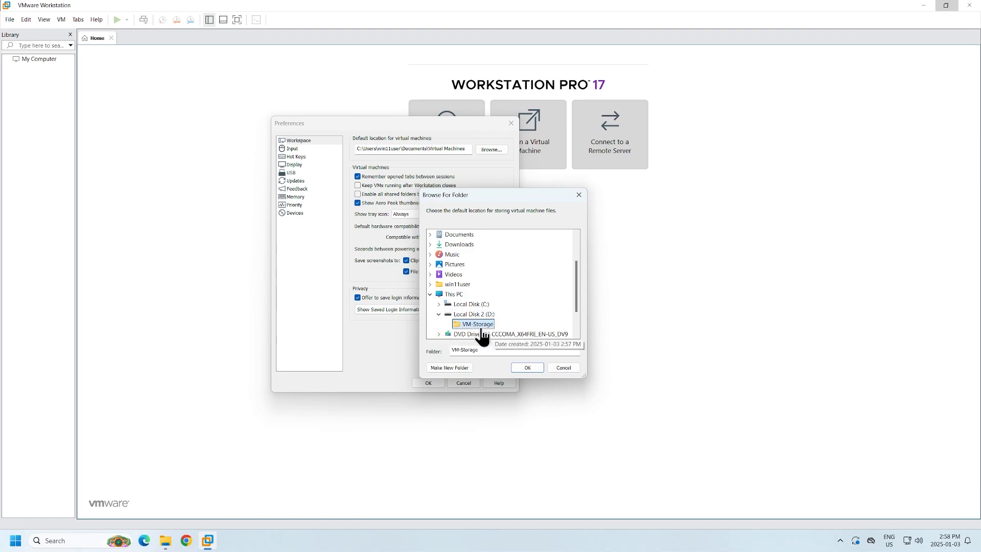
{"action": "left_click", "coordinate": [528, 368]}
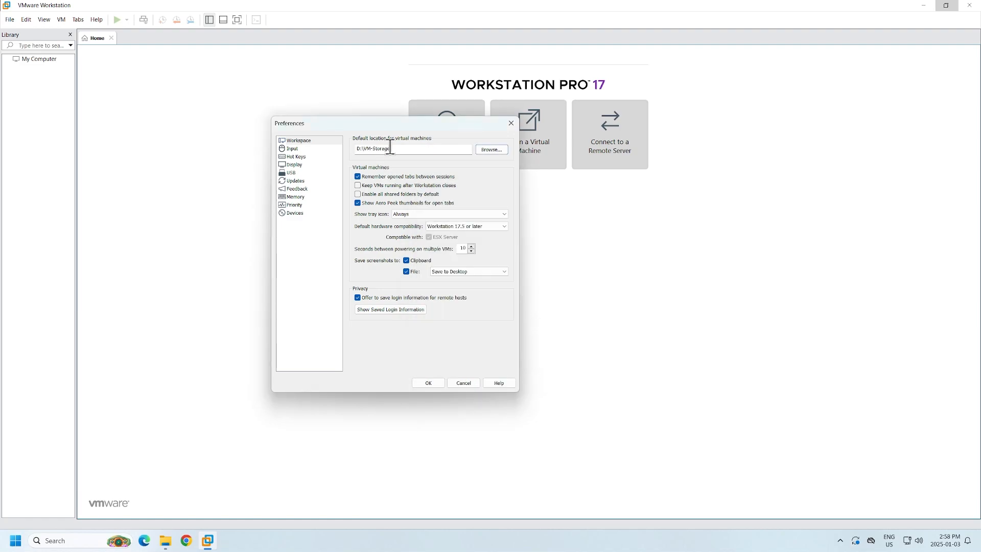
{"action": "left_click", "coordinate": [429, 383]}
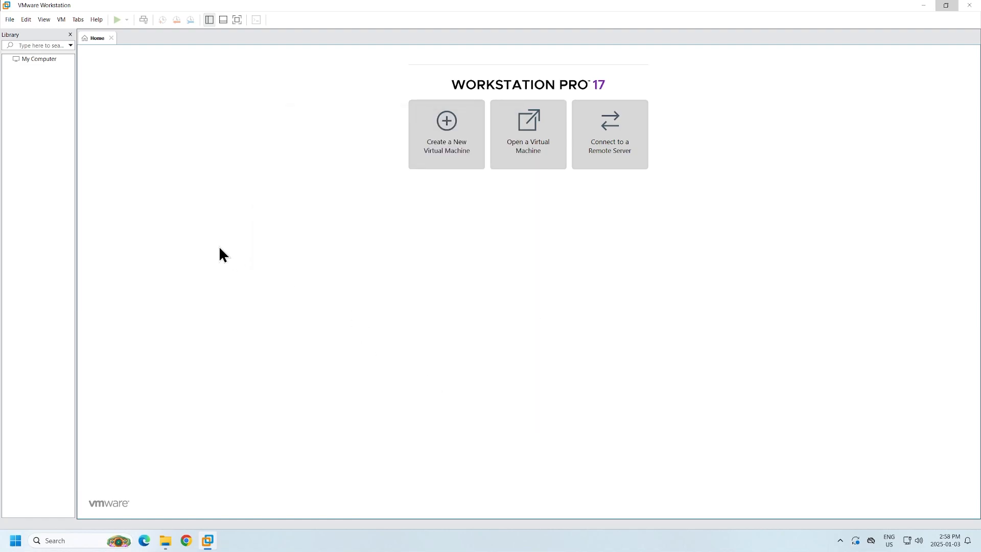
Step: Open the Virtual Network Editor with administrator privileges and review the existing bridged, host-only and NAT networks
{"action": "left_click", "coordinate": [26, 20]}
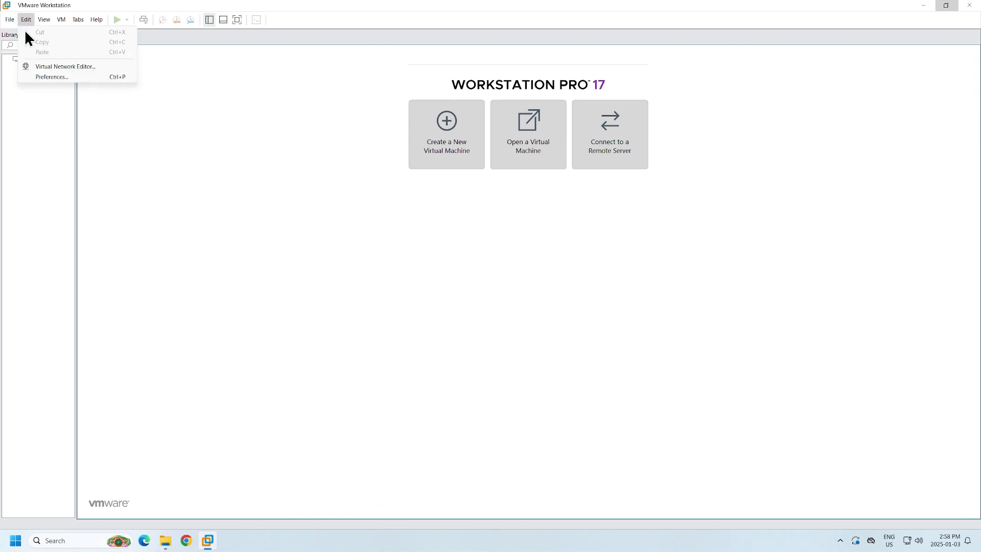
{"action": "left_click", "coordinate": [85, 67]}
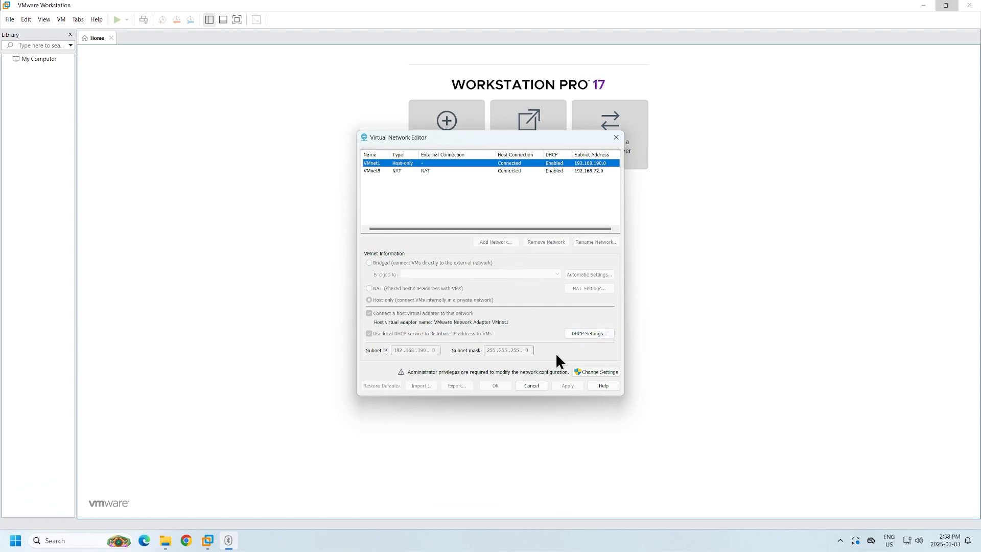
{"action": "left_click", "coordinate": [598, 372]}
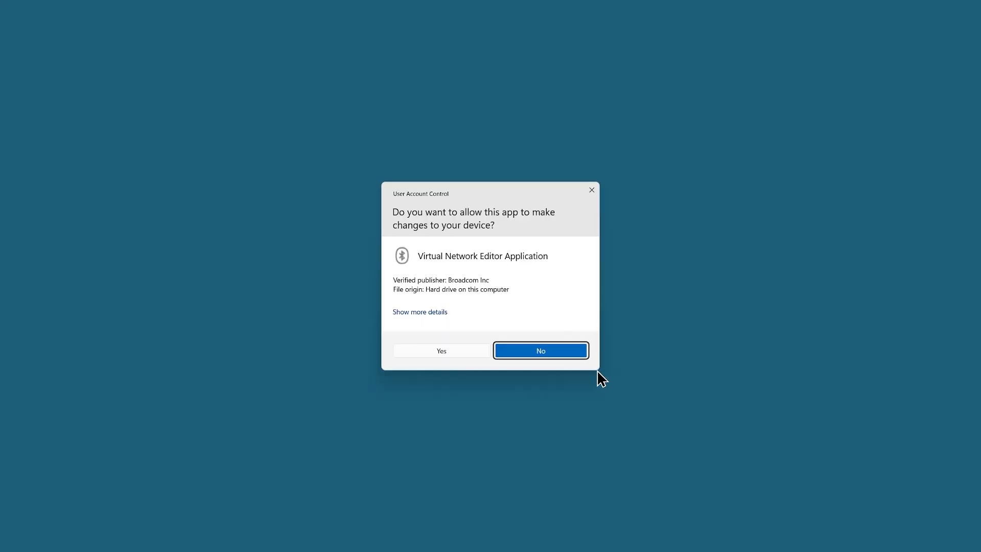
{"action": "left_click", "coordinate": [430, 351]}
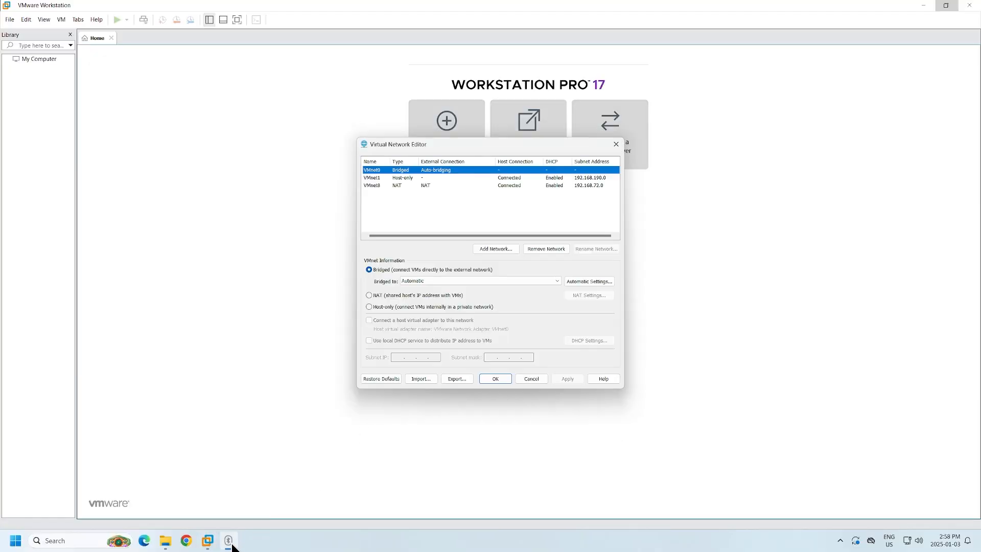
{"action": "left_click_drag", "start_coordinate": [473, 146], "coordinate": [353, 113]}
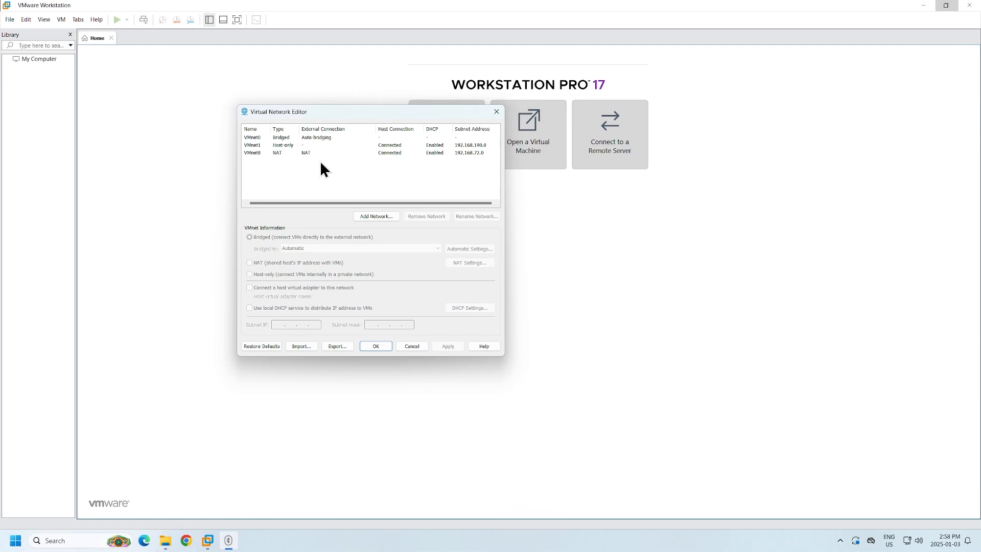
{"action": "left_click", "coordinate": [298, 138]}
{"action": "left_click", "coordinate": [308, 145]}
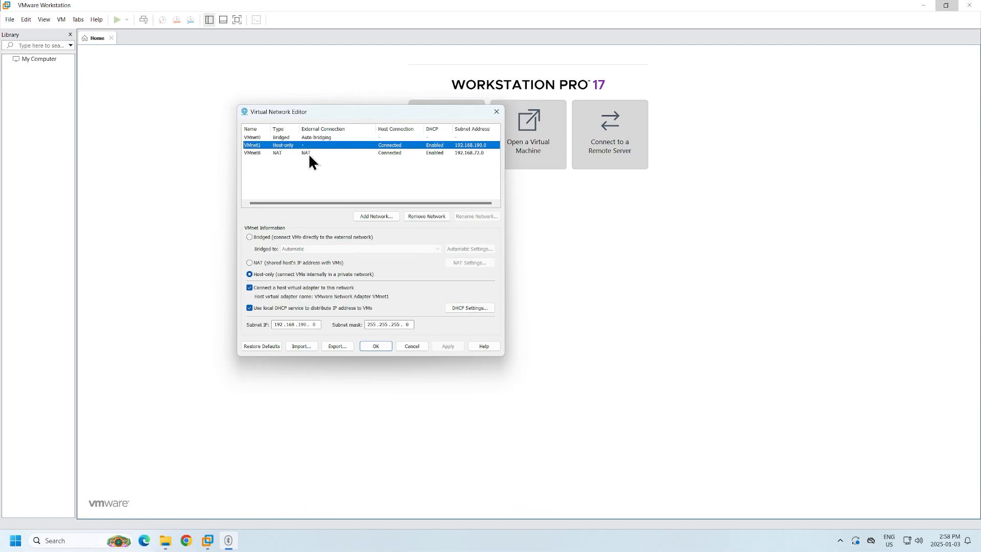
{"action": "left_click", "coordinate": [308, 154]}
{"action": "left_click", "coordinate": [311, 178]}
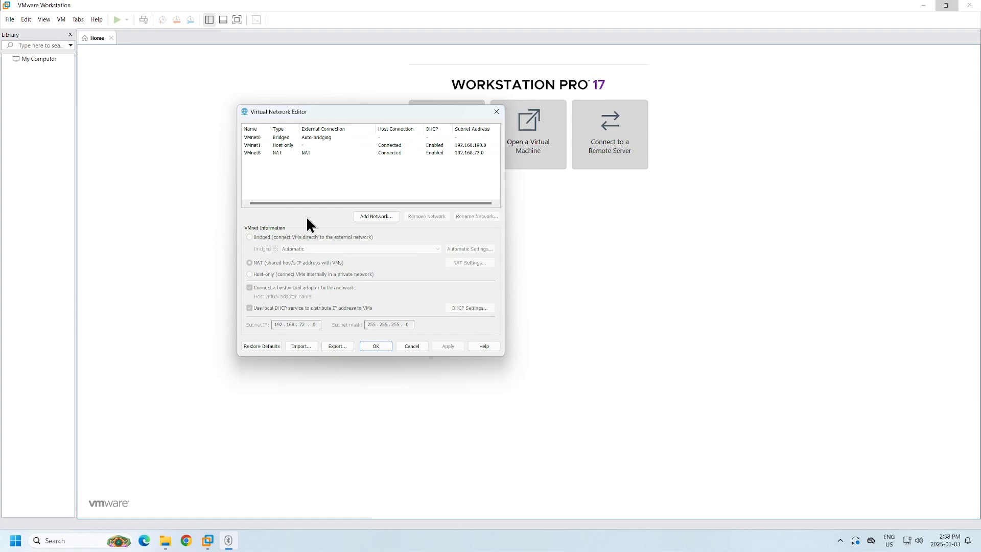
Step: Add a virtual network using VMnet10
{"action": "left_click", "coordinate": [384, 216]}
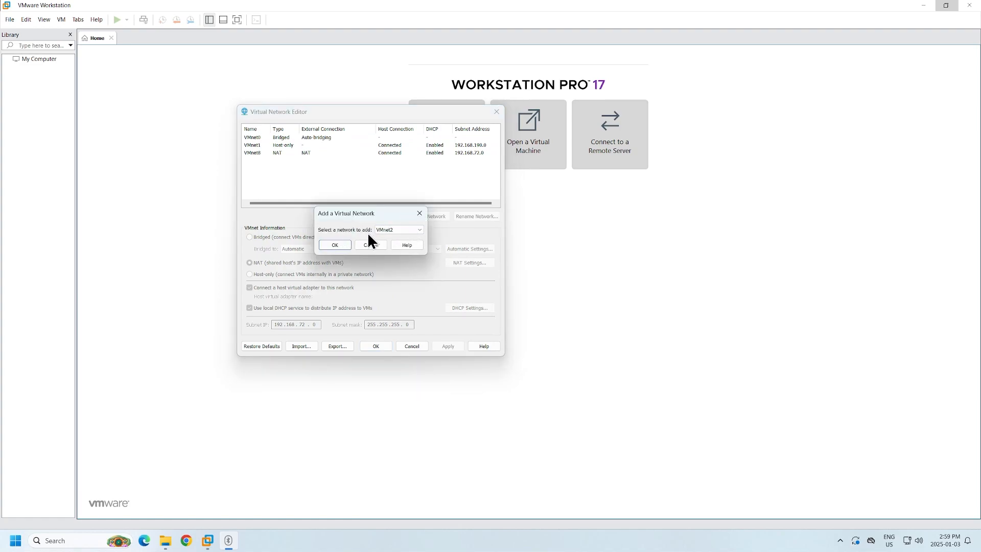
{"action": "left_click", "coordinate": [399, 230]}
{"action": "left_click", "coordinate": [405, 281]}
{"action": "left_click", "coordinate": [339, 248]}
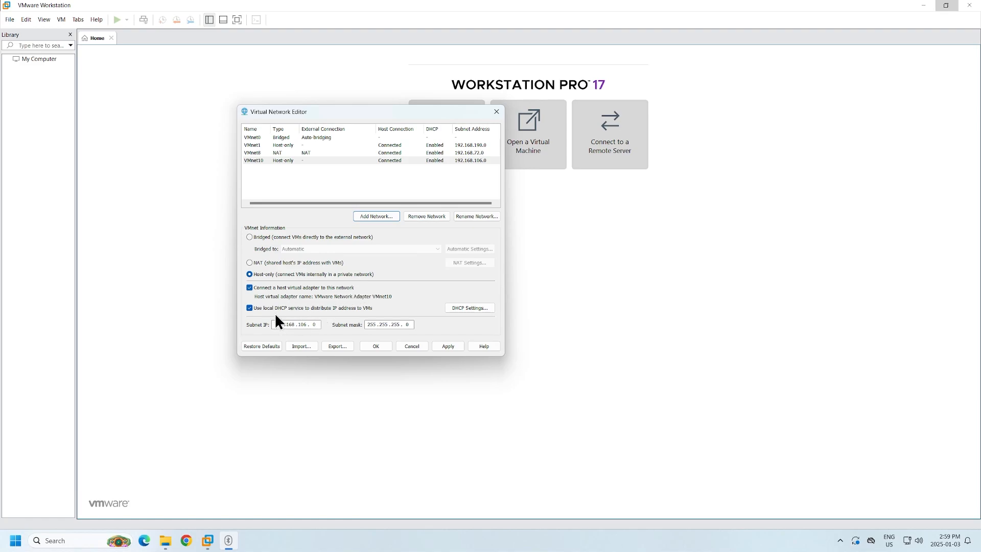
Step: Disable the local DHCP service for VMnet10, set its subnet IP to 172.20.20.0 and save the network configuration
{"action": "left_click", "coordinate": [250, 309]}
{"action": "left_click", "coordinate": [314, 325]}
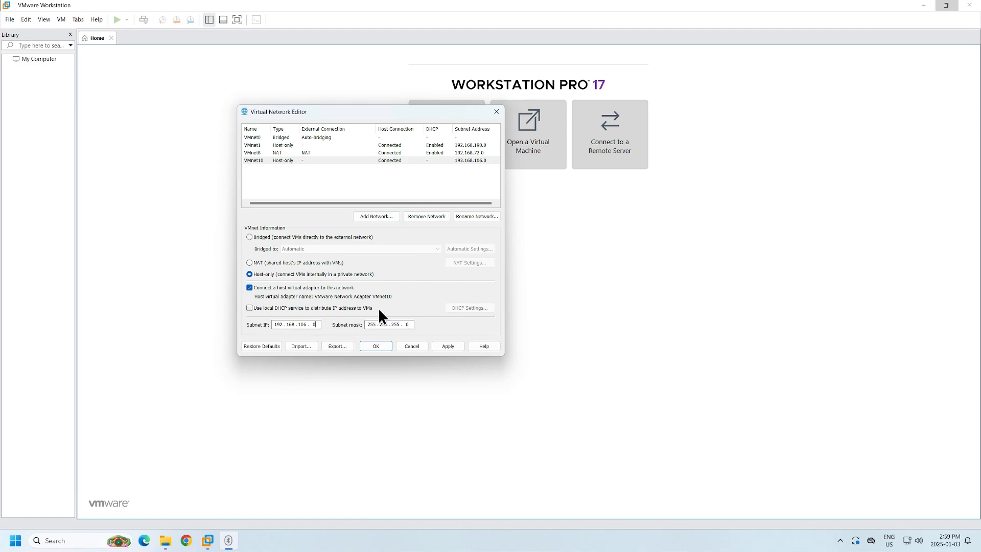
{"action": "key", "text": "BackSpace"}
{"action": "key", "text": "BackSpace"}
{"action": "key", "text": "BackSpace"}
{"action": "key", "text": "BackSpace"}
{"action": "key", "text": "BackSpace"}
{"action": "key", "text": "BackSpace"}
{"action": "key", "text": "BackSpace"}
{"action": "key", "text": "BackSpace"}
{"action": "key", "text": "BackSpace"}
{"action": "key", "text": "BackSpace"}
{"action": "type", "text": "172 . 20 . 20"}
{"action": "left_click", "coordinate": [375, 346]}
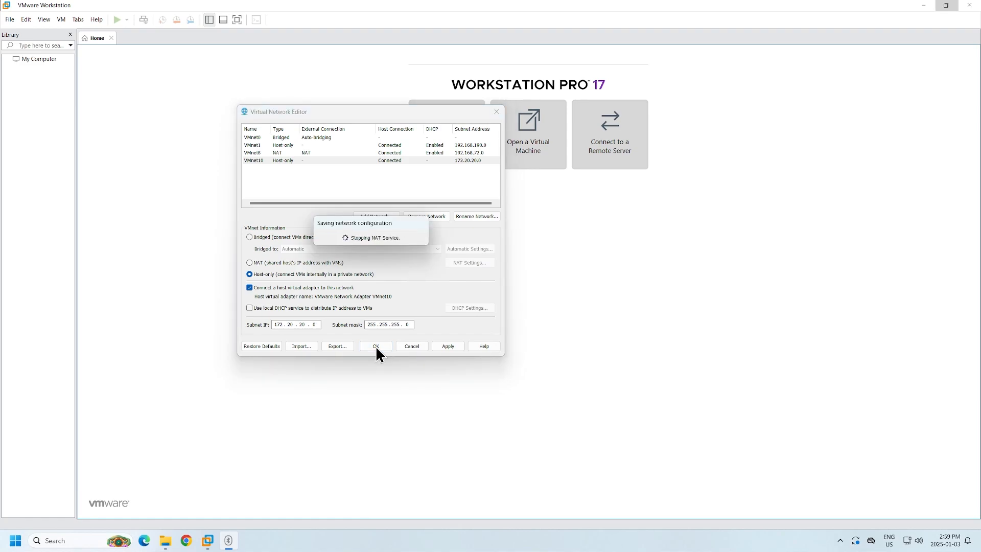